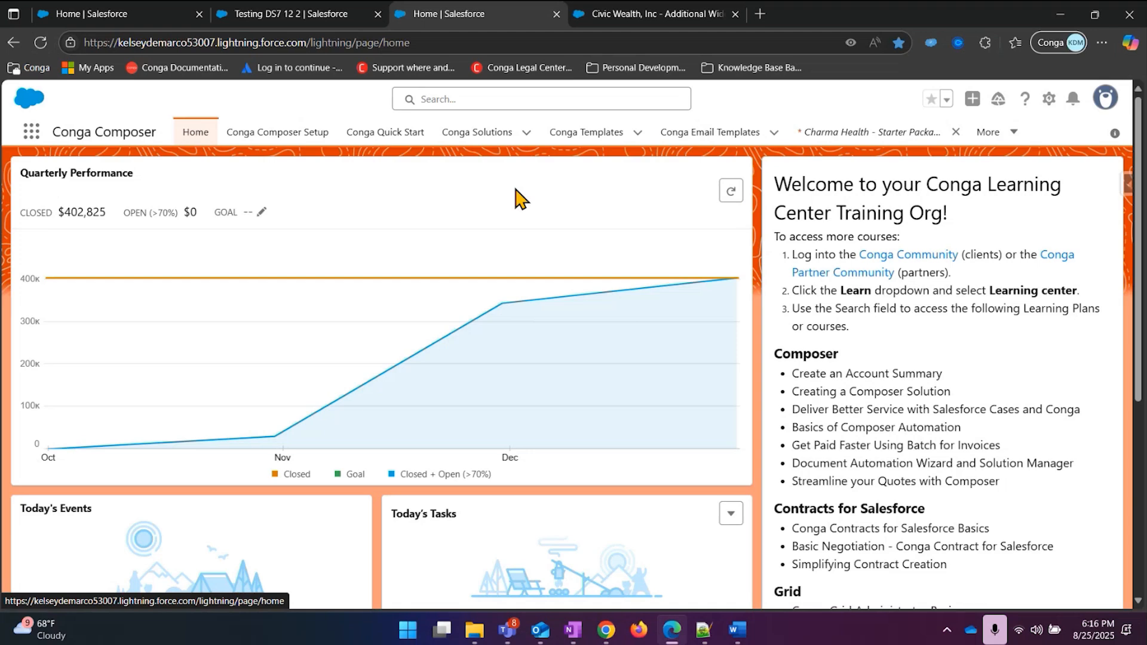
Switch to the Word invoice template and examine the price column headings of the orange and teal product tables.
left_click(737, 629)
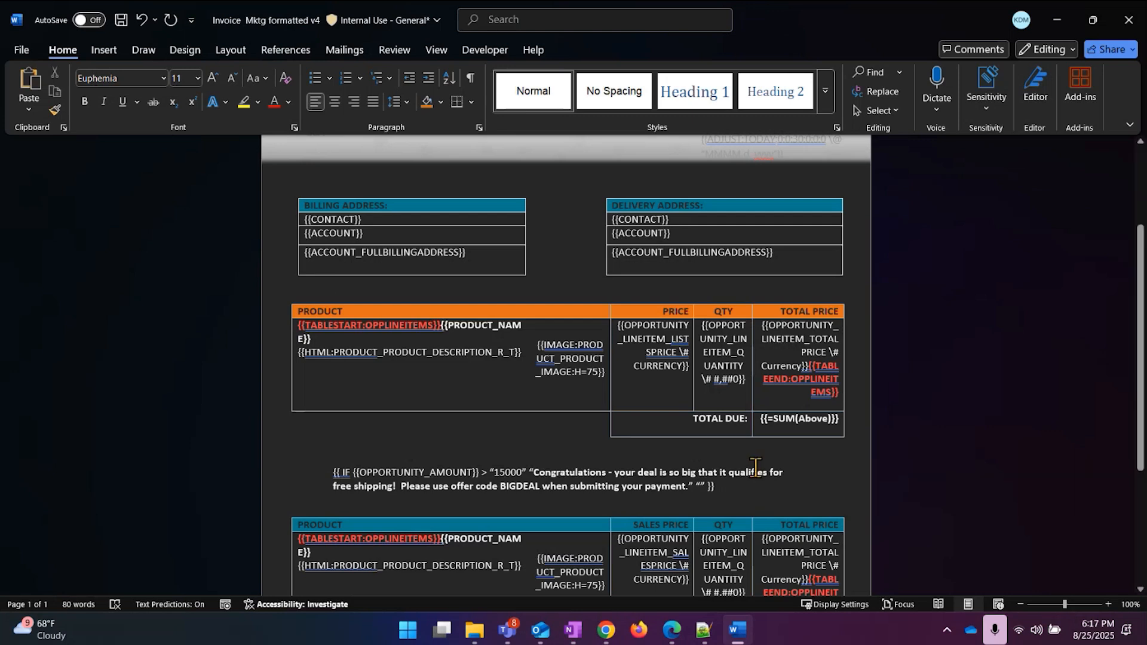
scroll(692, 466, "down", 3)
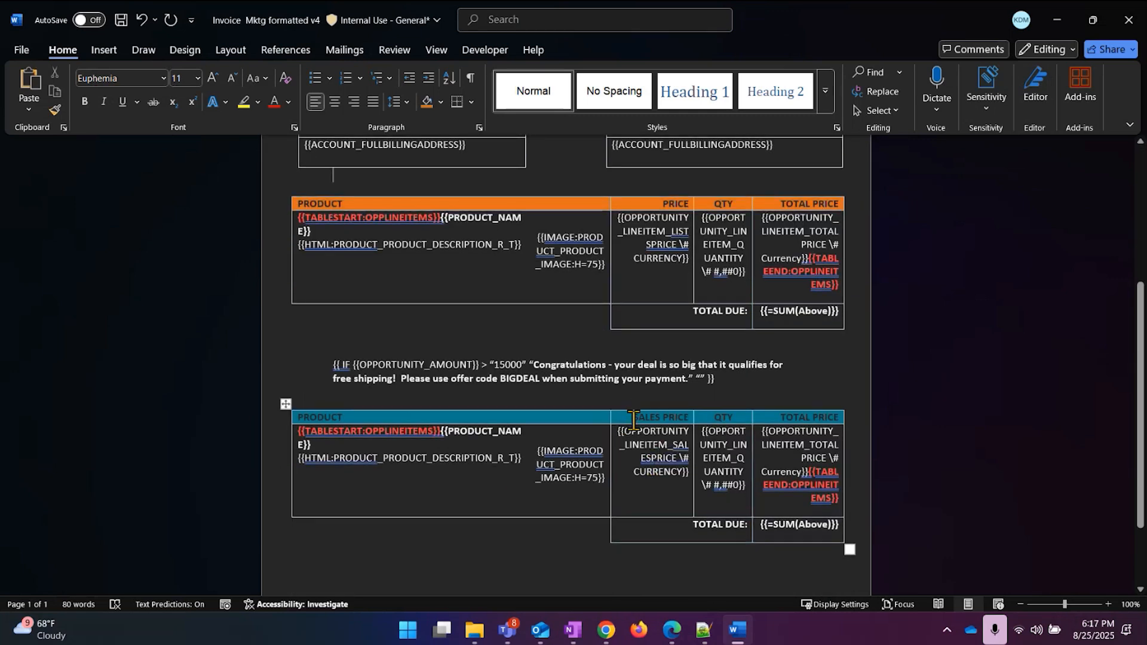
left_click_drag(632, 417, 692, 417)
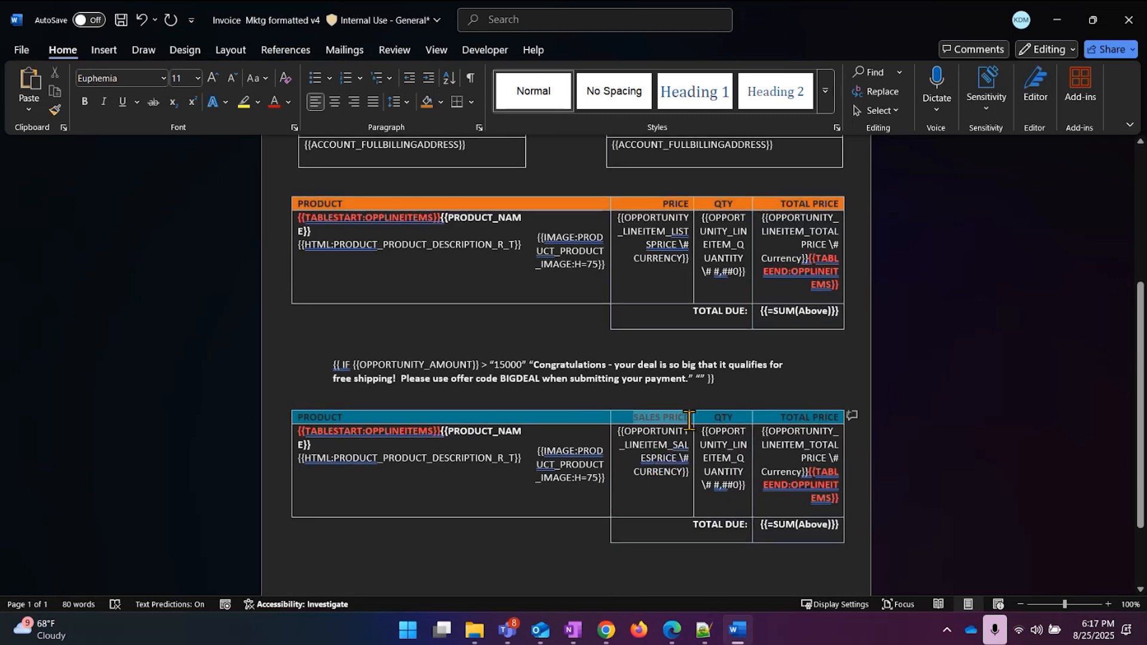
left_click(670, 470)
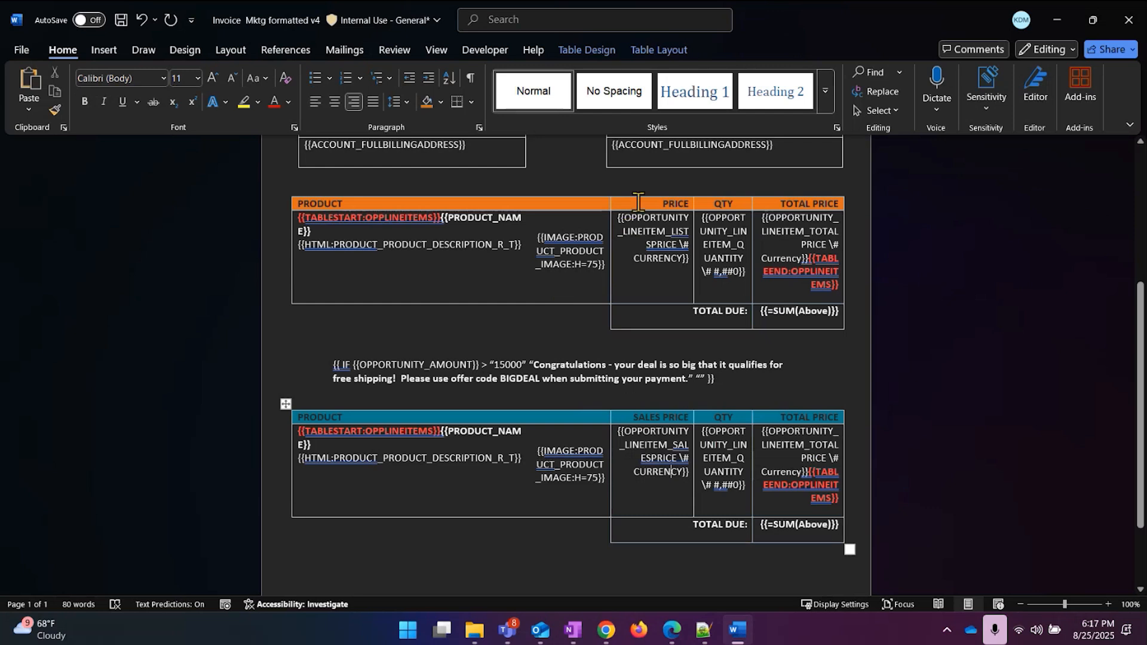
left_click_drag(661, 205, 692, 206)
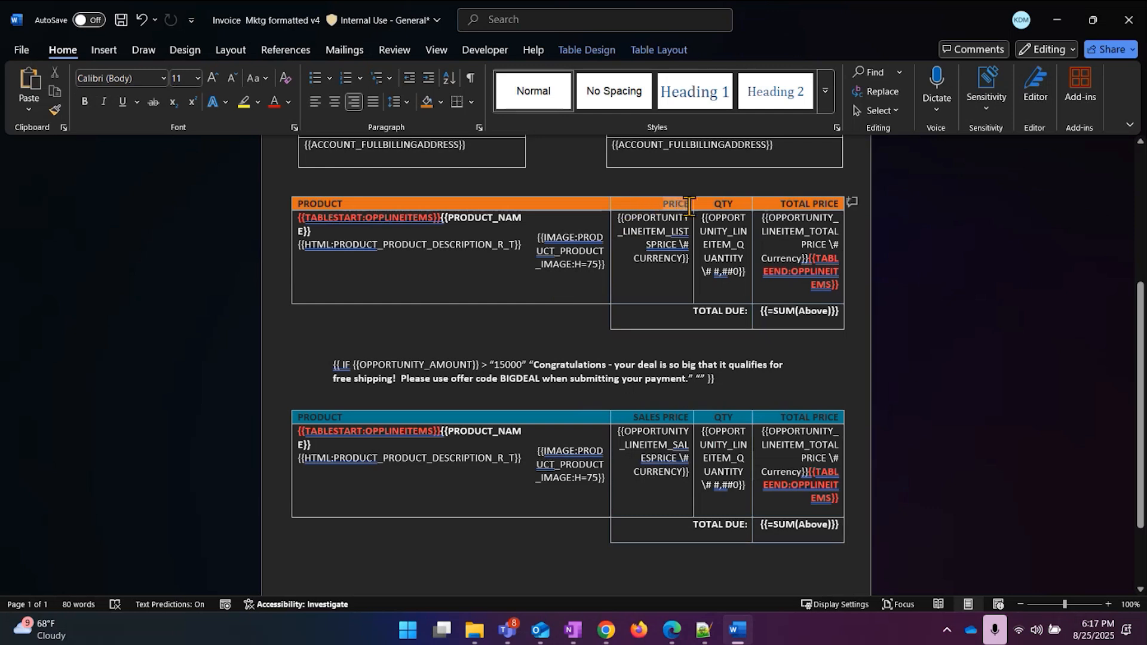
Insert an If field on a blank line above the orange product table, containing "Field" Operator "Value" "Show This" "Else This".
key("ctrl+z")
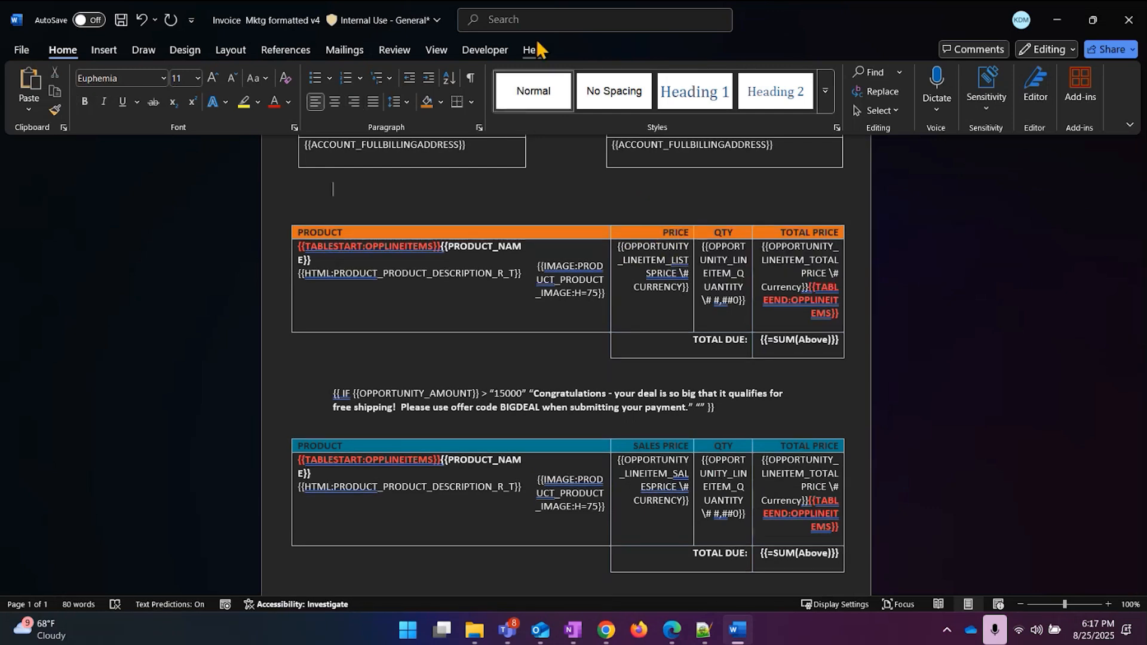
left_click(536, 19)
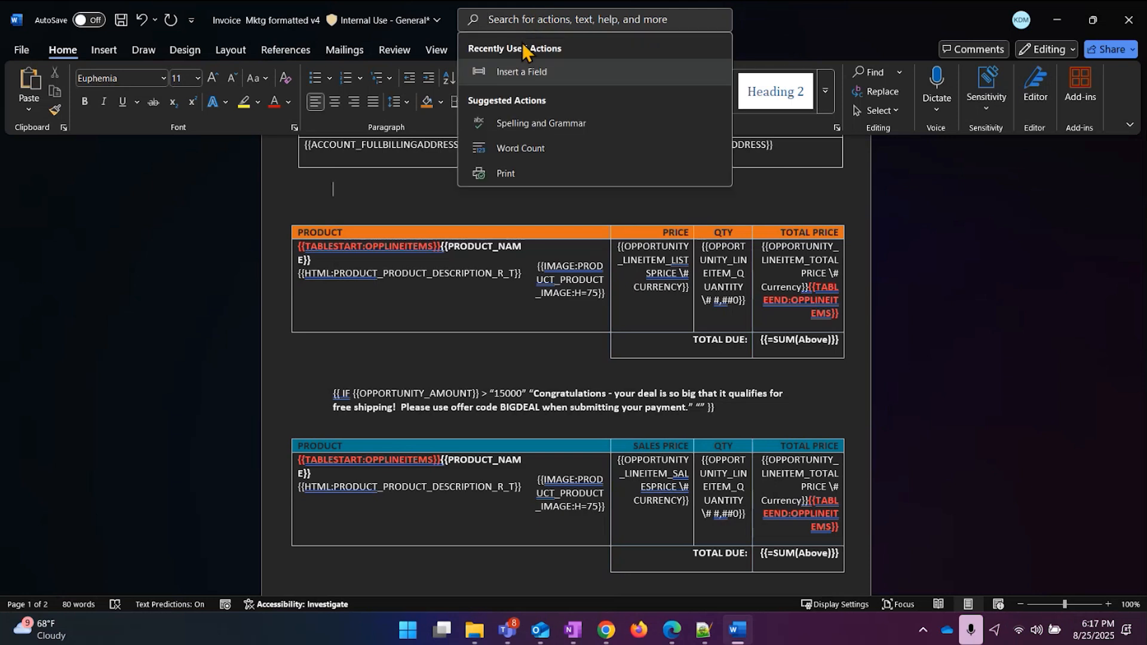
left_click(547, 70)
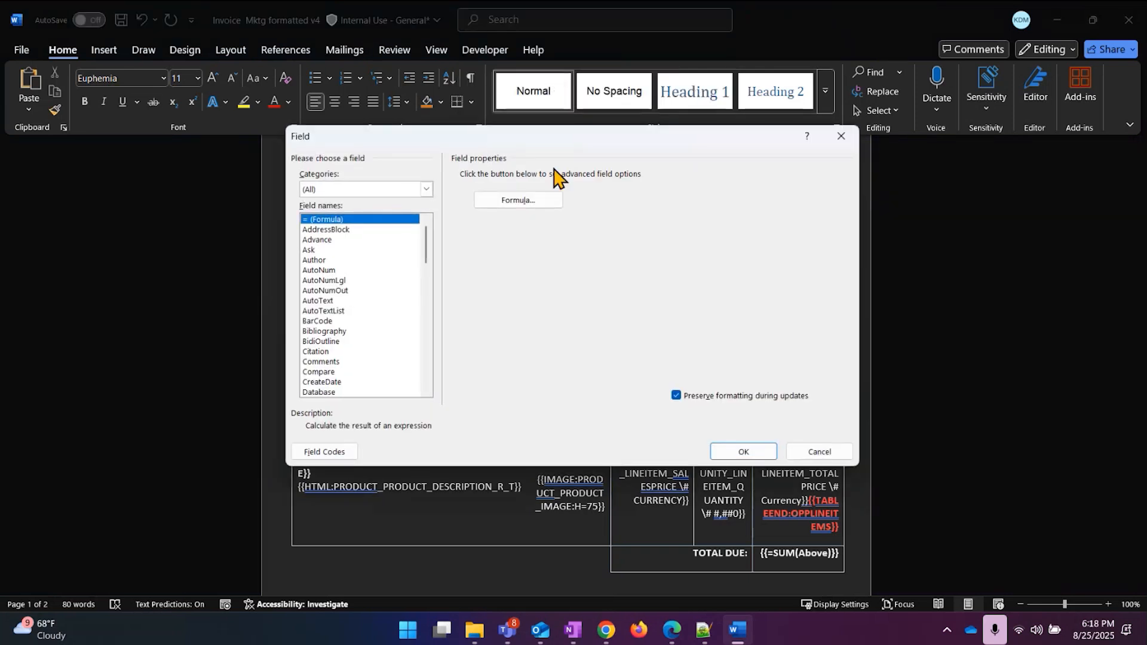
scroll(348, 321, "down", 4)
scroll(349, 321, "down", 2)
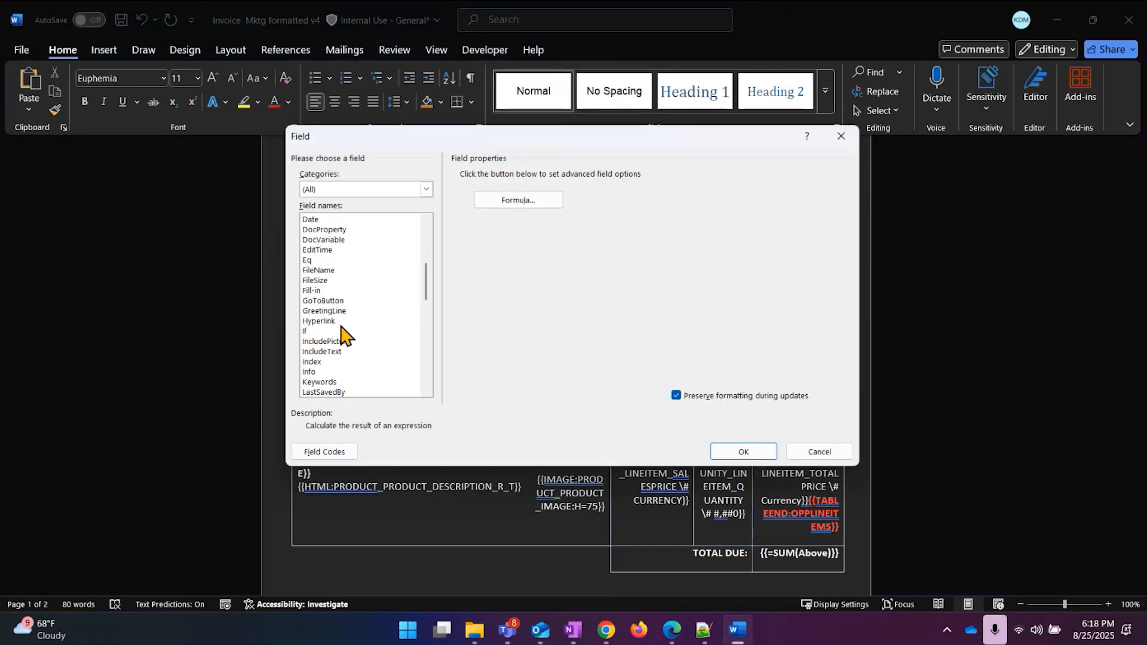
left_click(323, 331)
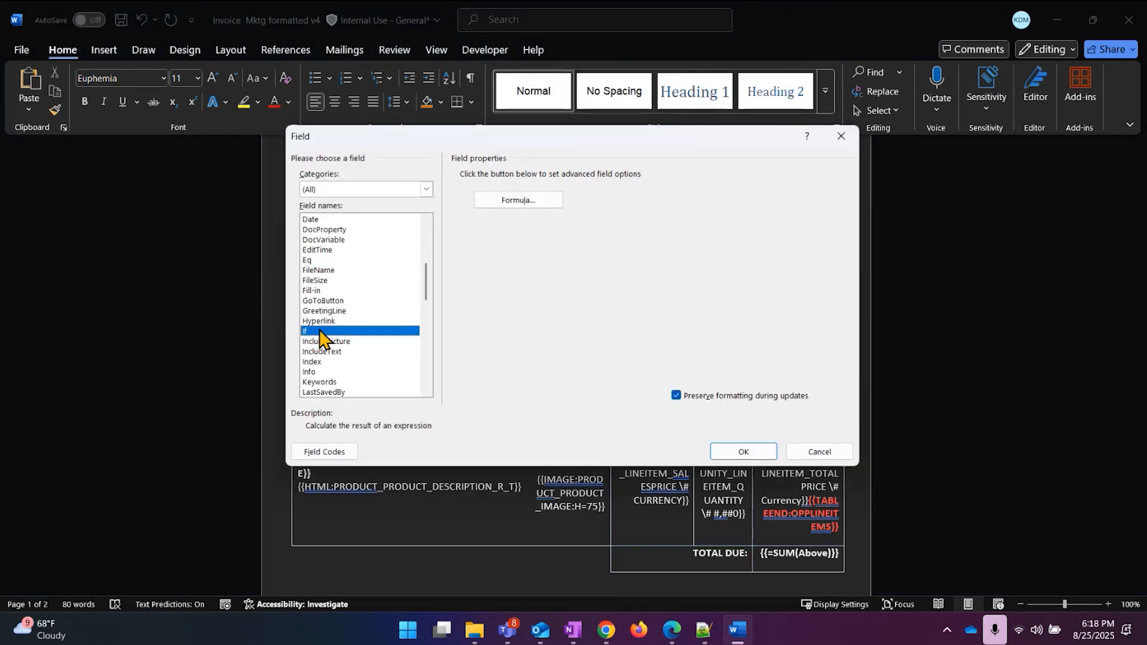
left_click(741, 455)
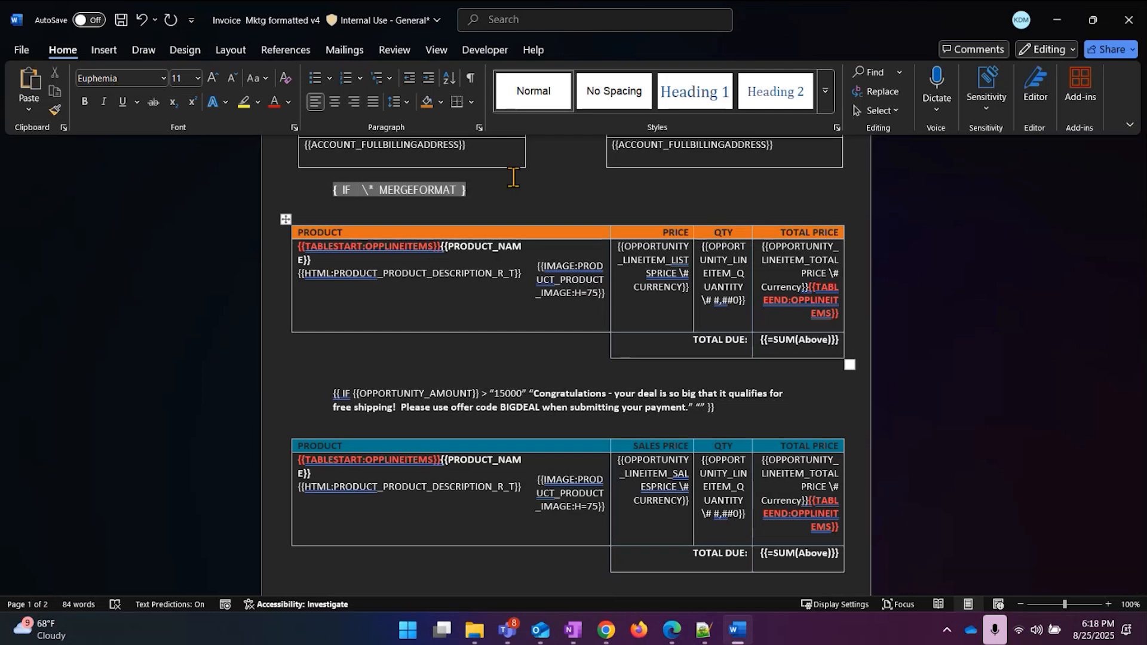
type("\"Field\" Operator \"Value\" \"Show This\" \"Else This\"")
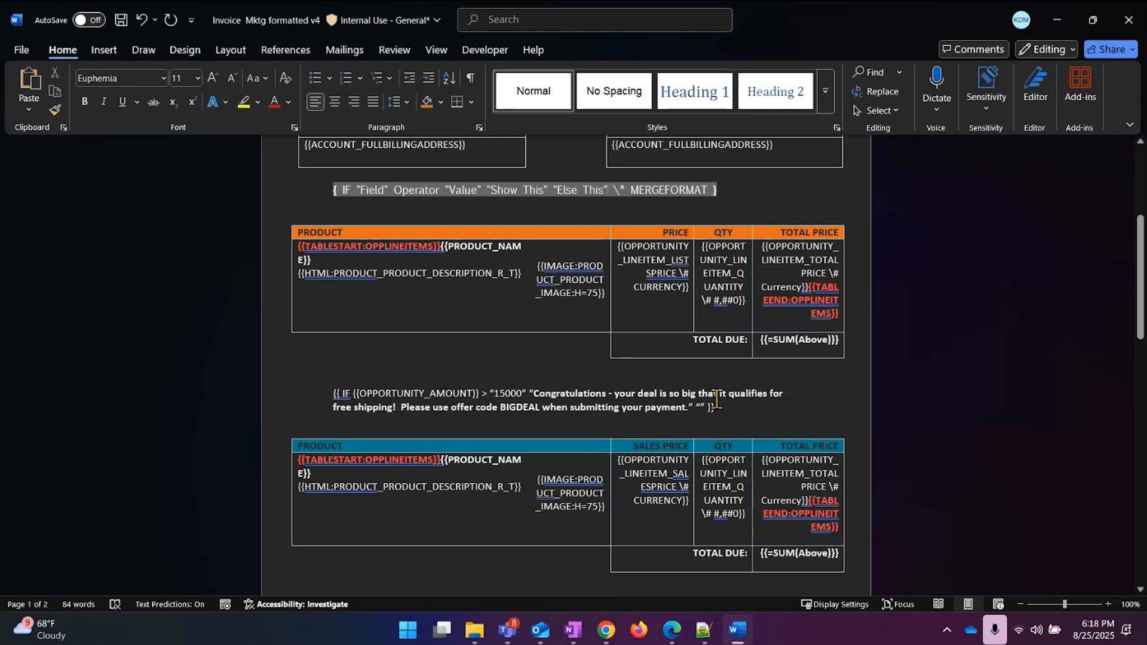
Replace the Field placeholder in the If field with {{OPPORTUNITY_AMOUNT}} copied from the free-shipping statement, without a trailing space.
left_click_drag(536, 393, 686, 408)
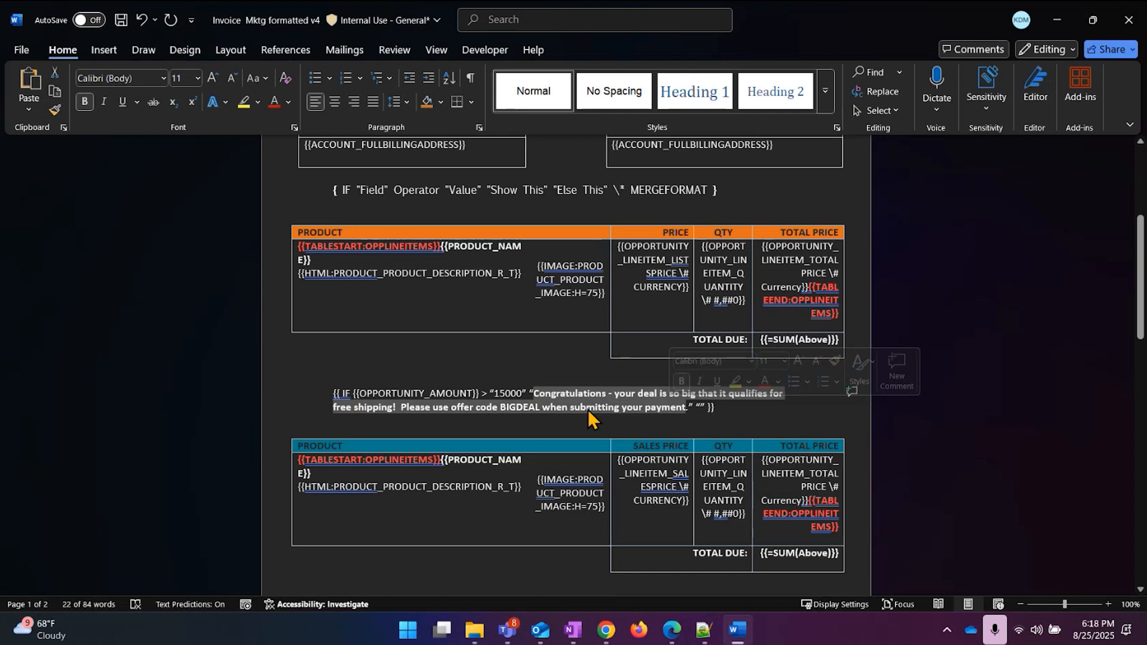
left_click(445, 393)
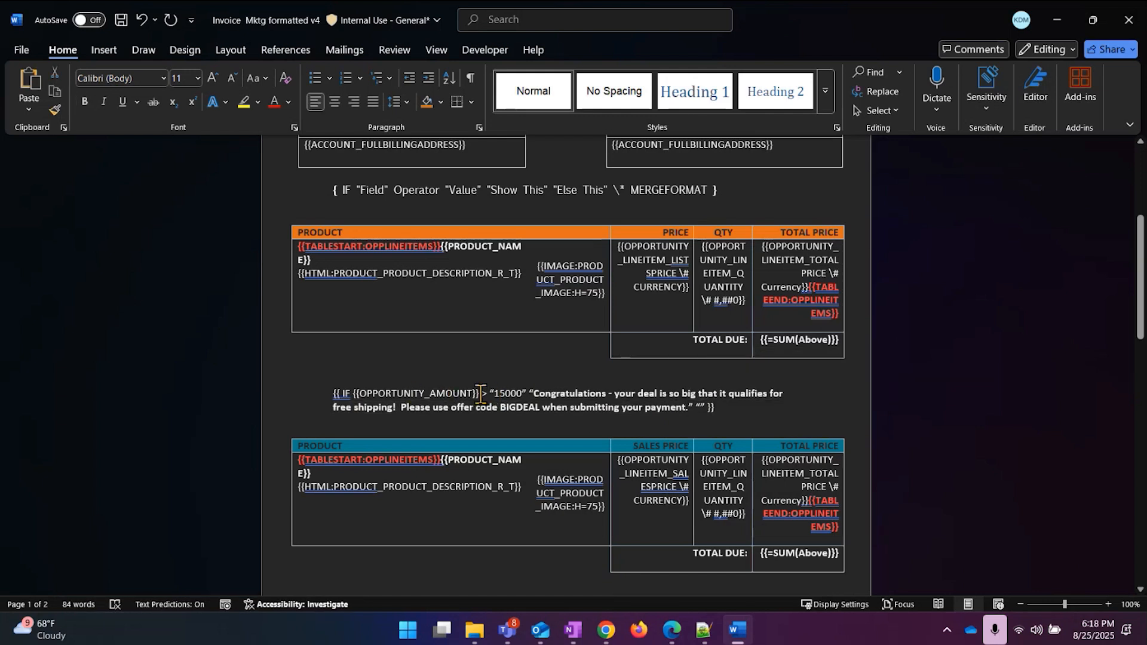
left_click_drag(482, 393, 352, 394)
key("ctrl+c")
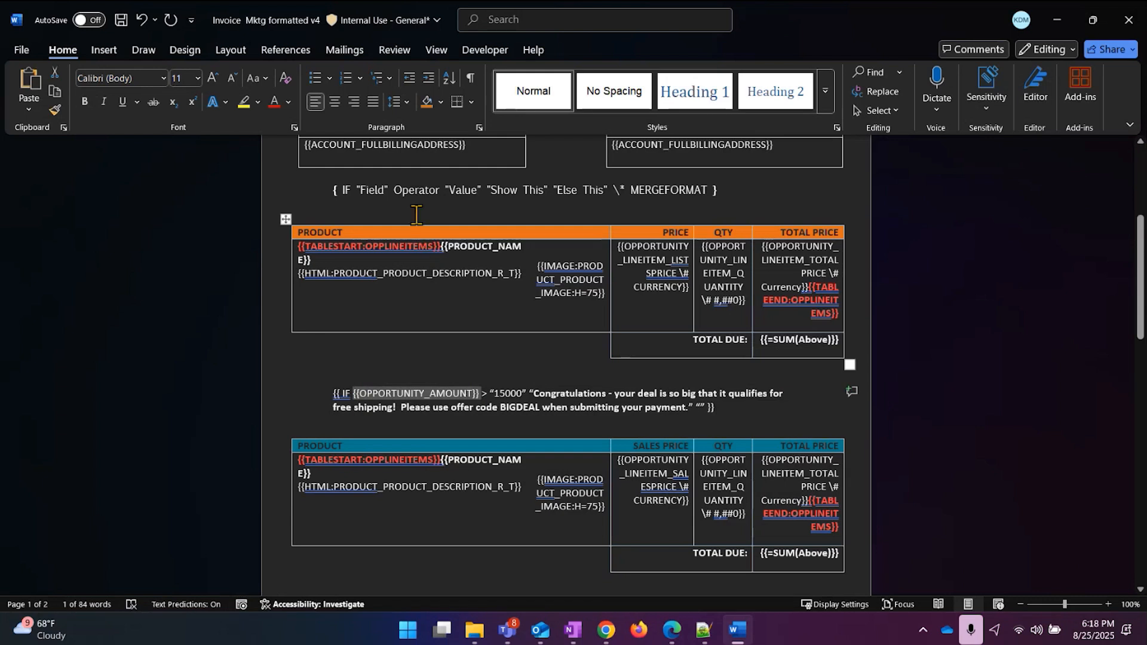
left_click(436, 185)
key("shift+Left")
key("shift+Left")
key("shift+Left")
key("shift+Left")
key("shift+Left")
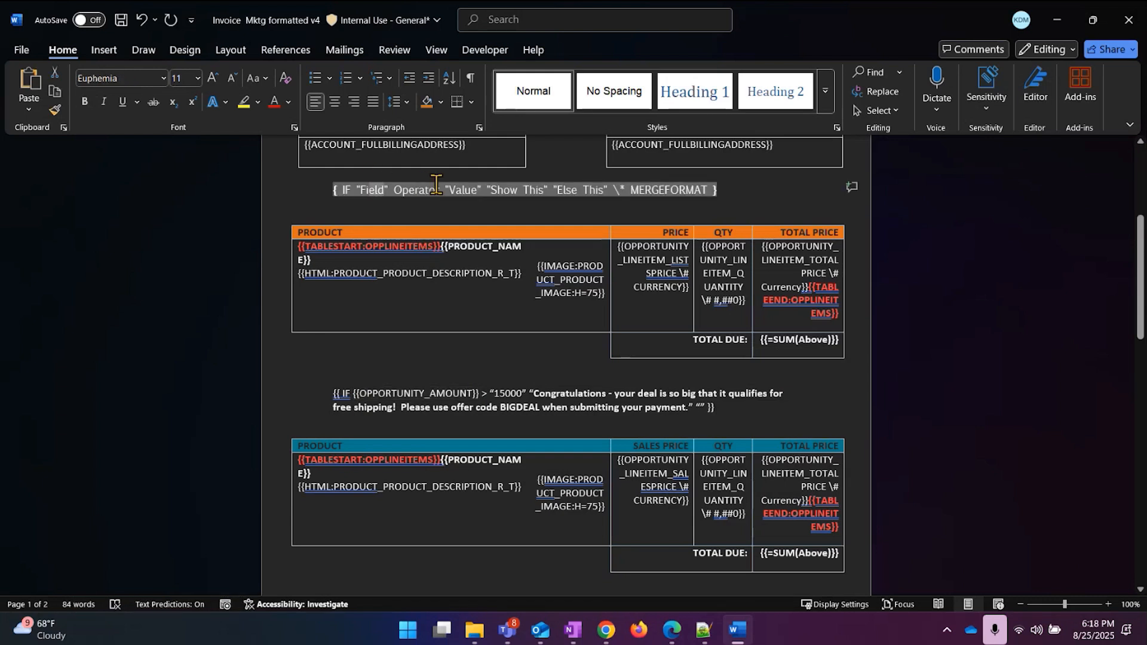
key("ctrl+v")
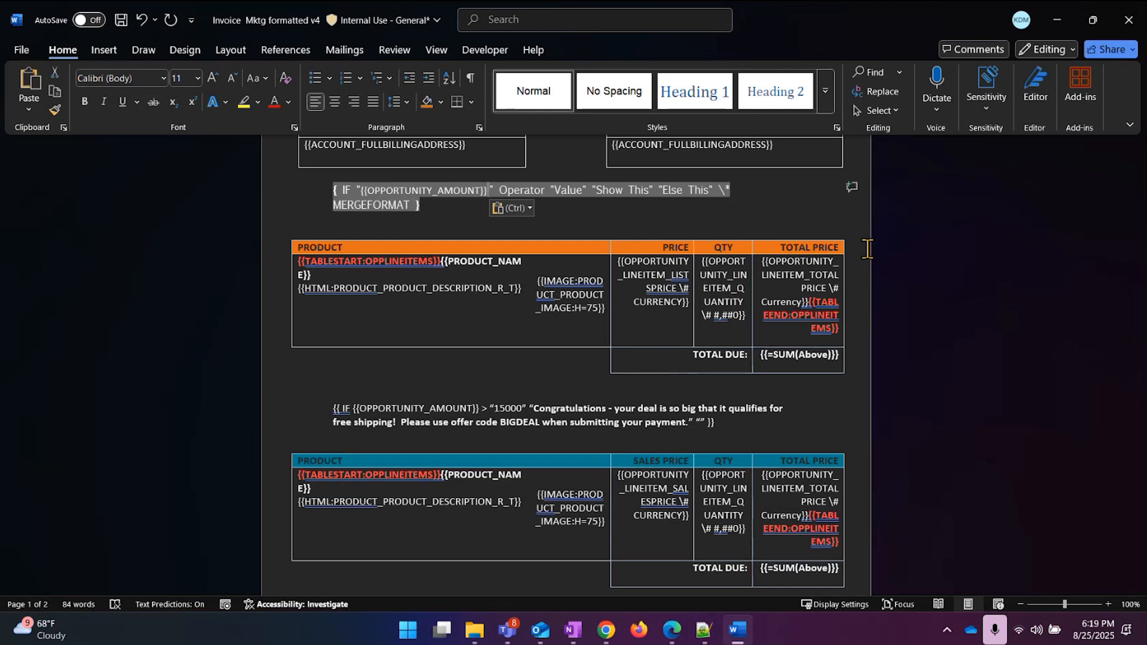
key("BackSpace")
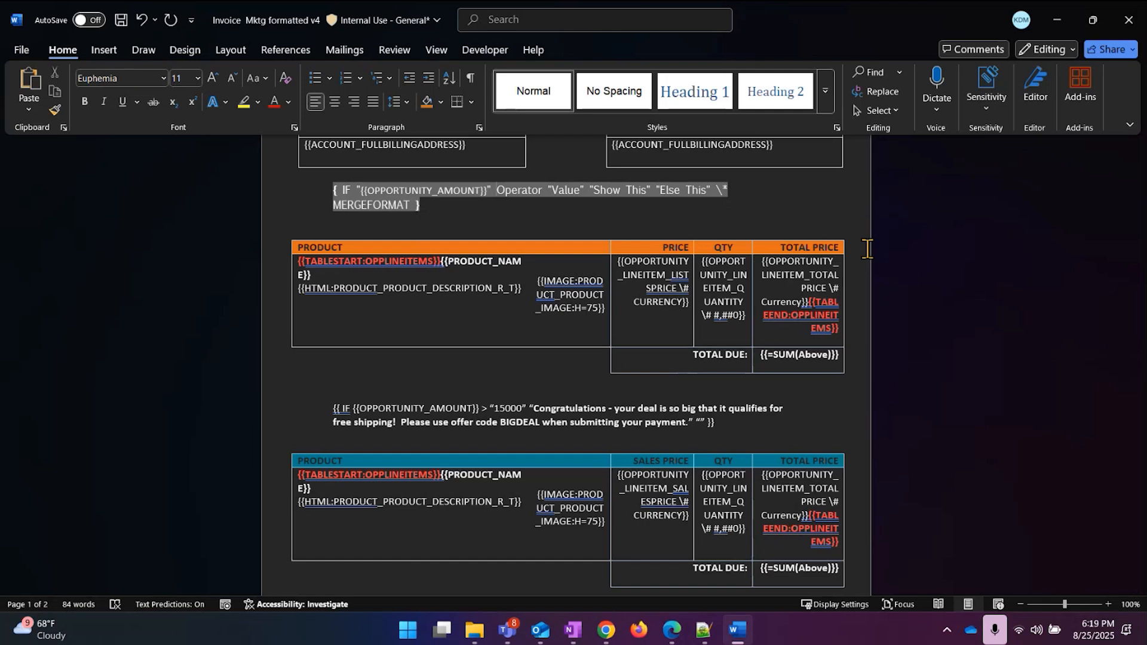
Replace the Operator placeholder in the If field with the greater-than sign >.
key("shift+Right")
key("shift+Right")
key("shift+Right")
key("shift+Right")
key("shift+Right")
key("shift+Right")
key("shift+Right")
key("shift+Right")
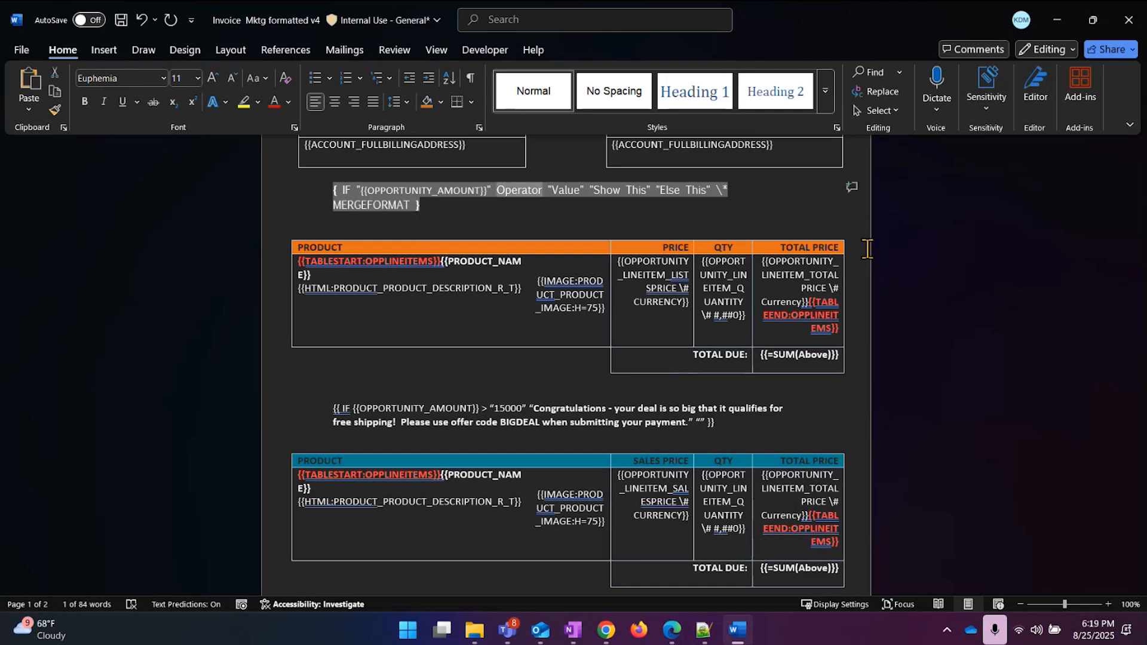
type(">")
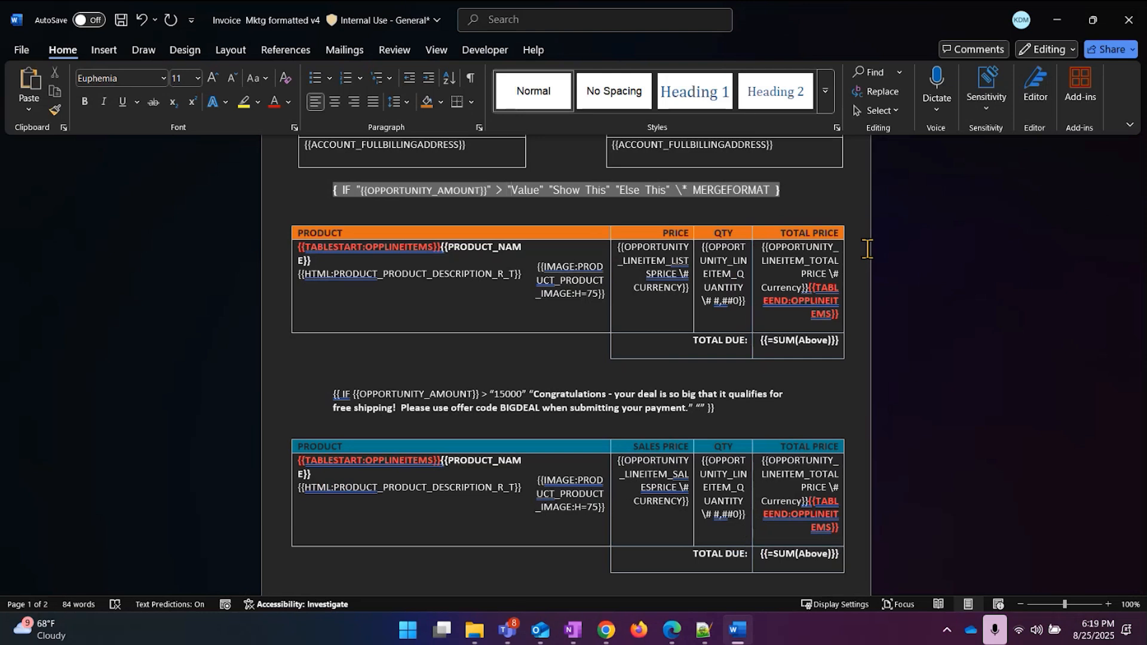
Set the If field's comparison value to 15000 and put "Show This" and "Else This" on separate lines.
key("shift+Right")
key("shift+Right")
key("shift+Right")
key("shift+Right")
key("shift+Right")
type("15000")
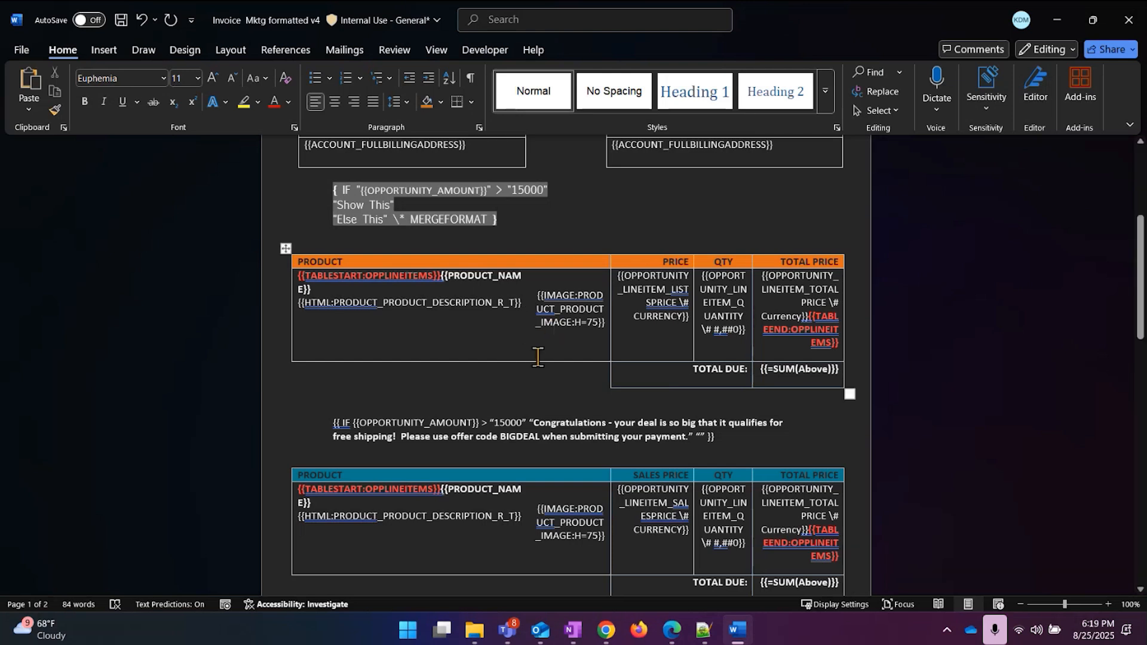
Replace the Show This text between its quotes with a copy of the teal Sales Price product table.
left_click(541, 480)
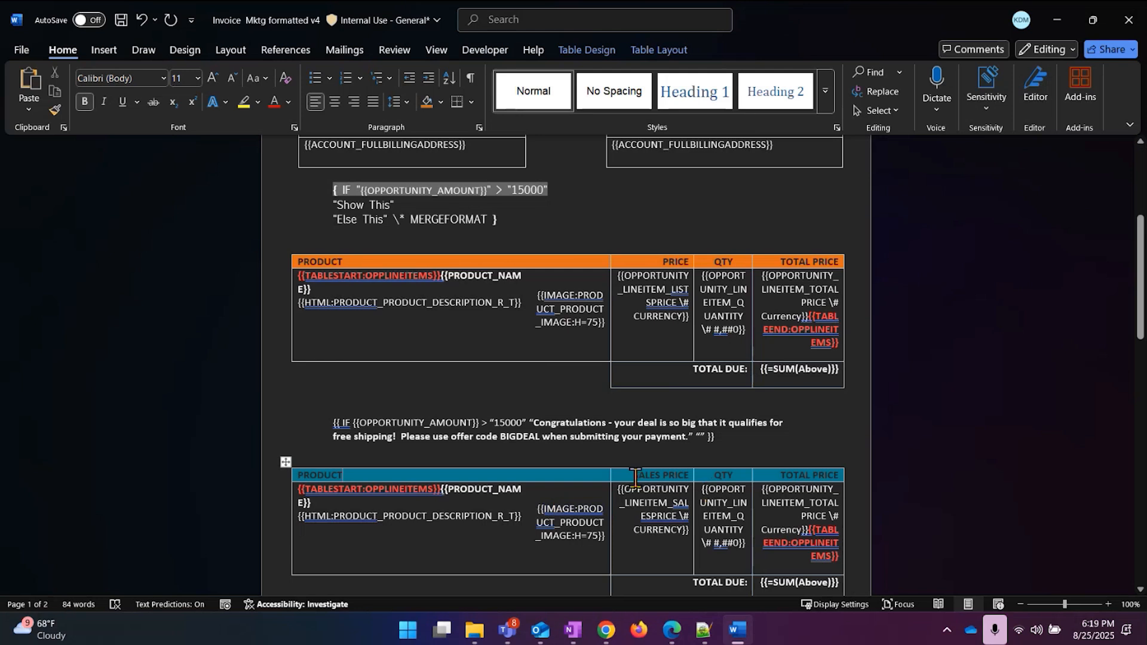
left_click_drag(634, 476, 726, 476)
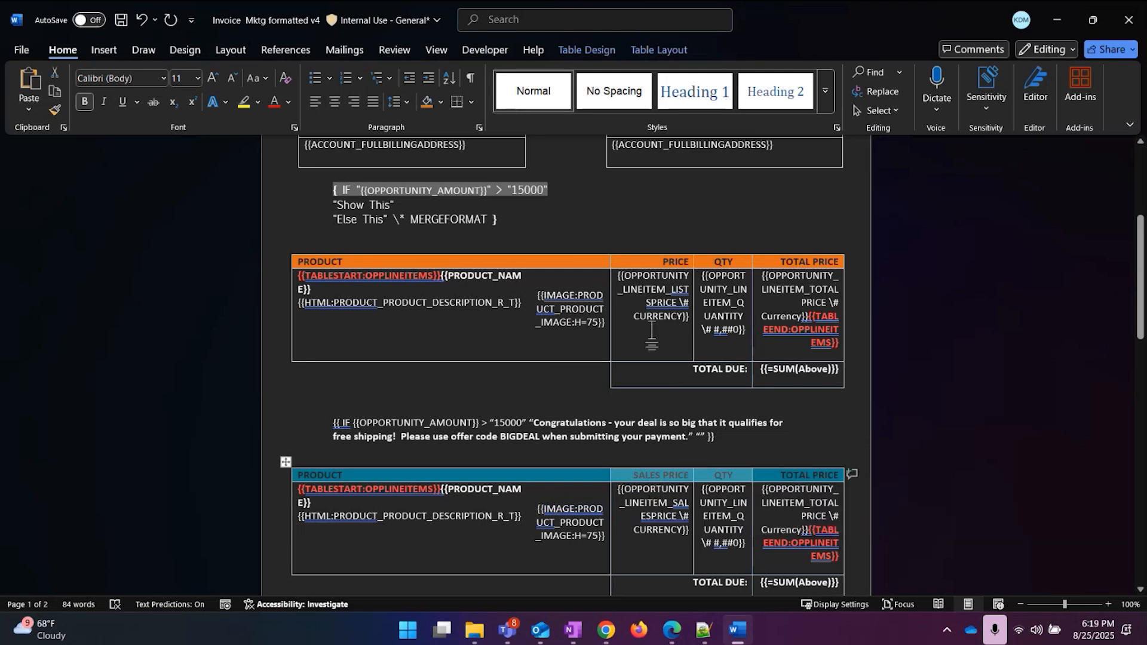
left_click(449, 504)
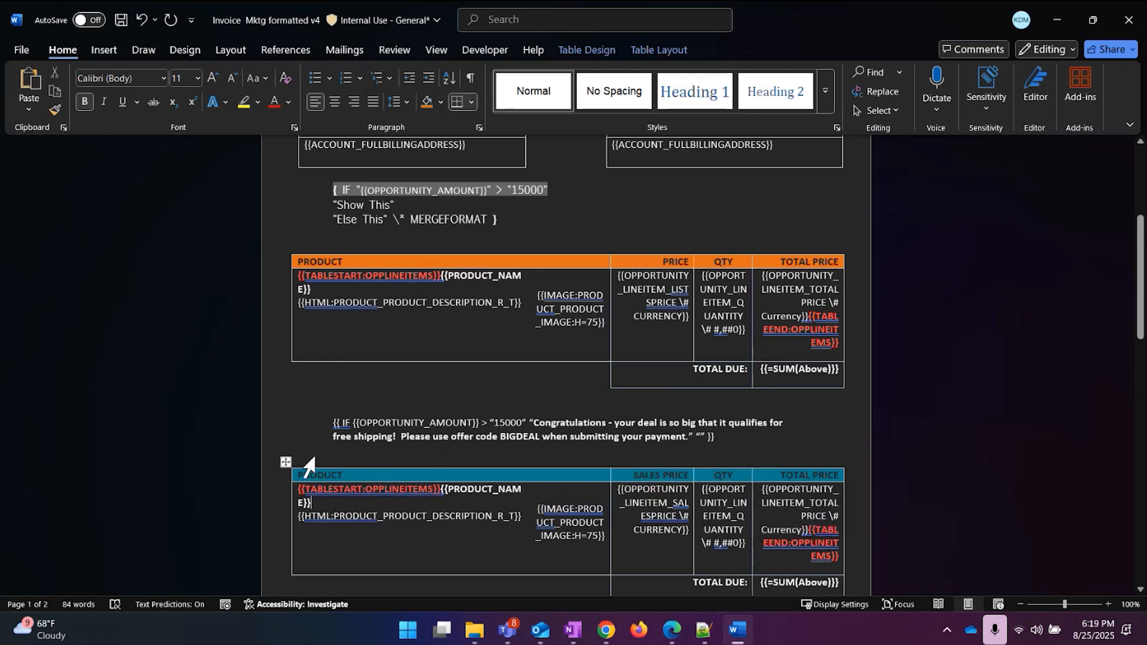
left_click(286, 462)
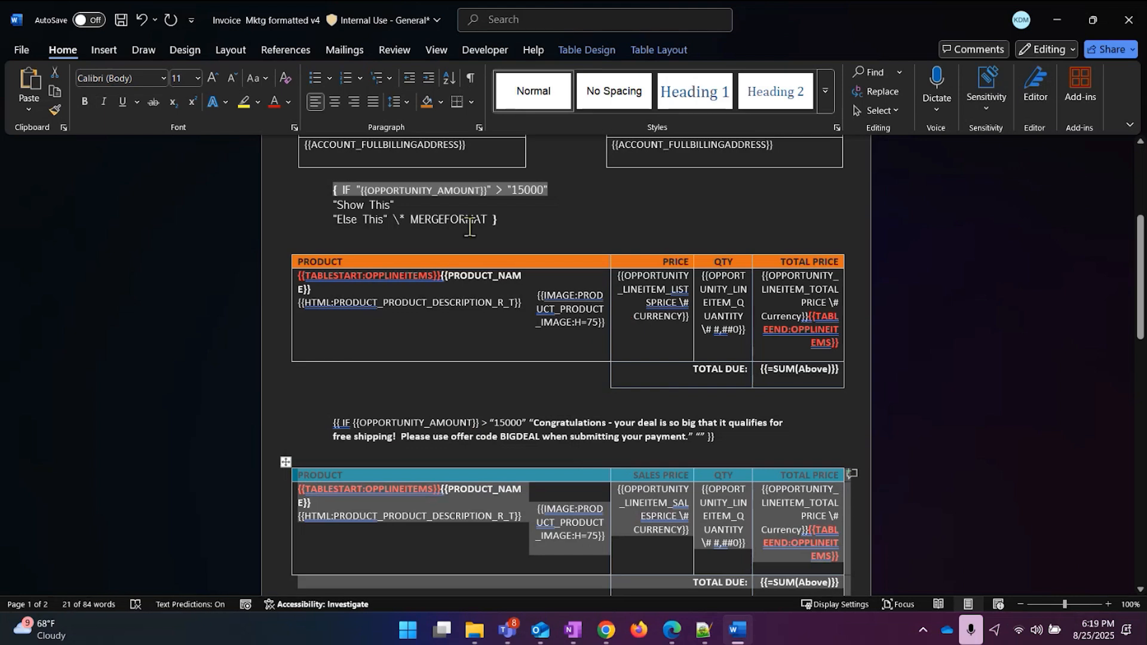
left_click_drag(396, 197, 487, 197)
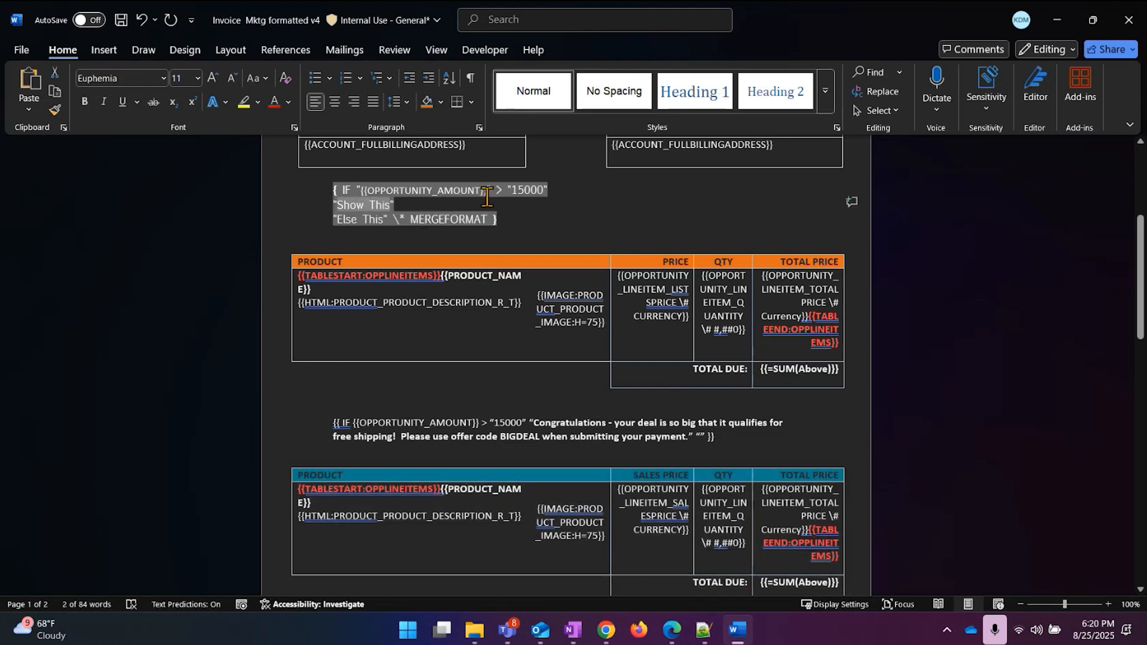
key("ctrl+v")
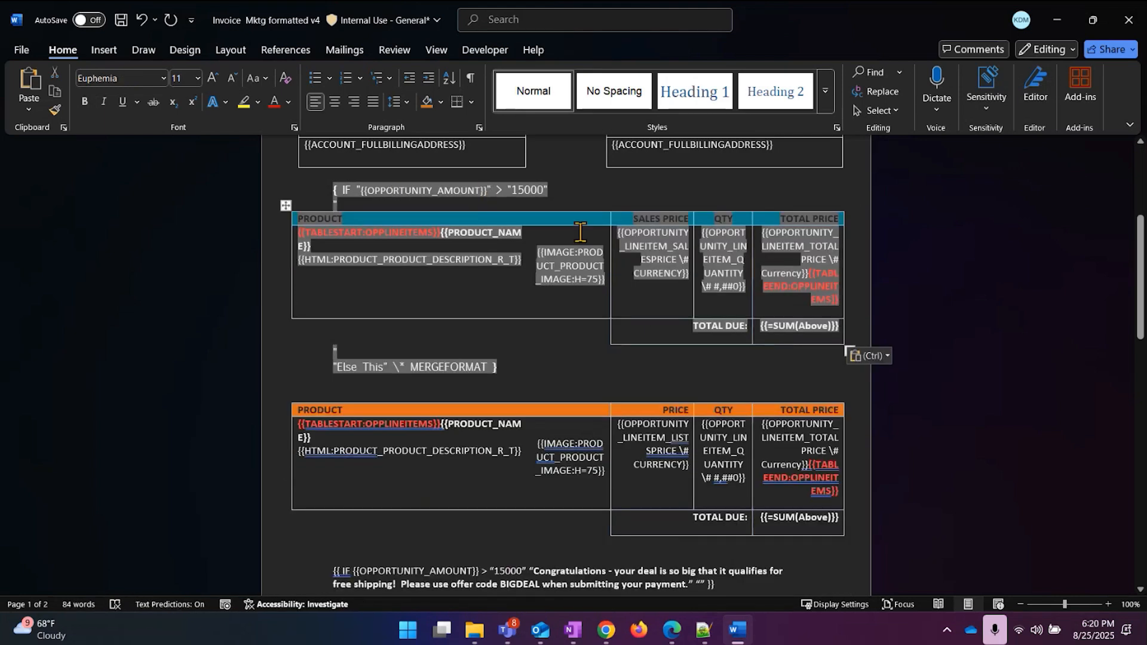
Replace the Else This text between its quotes with a copy of the orange Price product table.
left_click(456, 414)
left_click(286, 396)
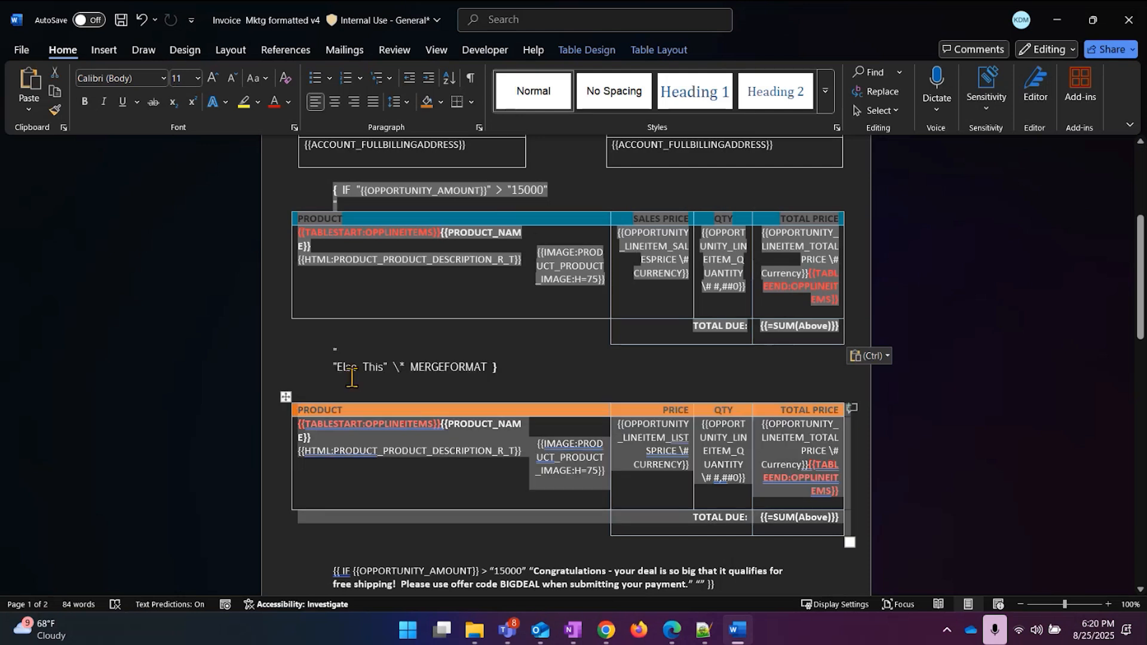
left_click(469, 355)
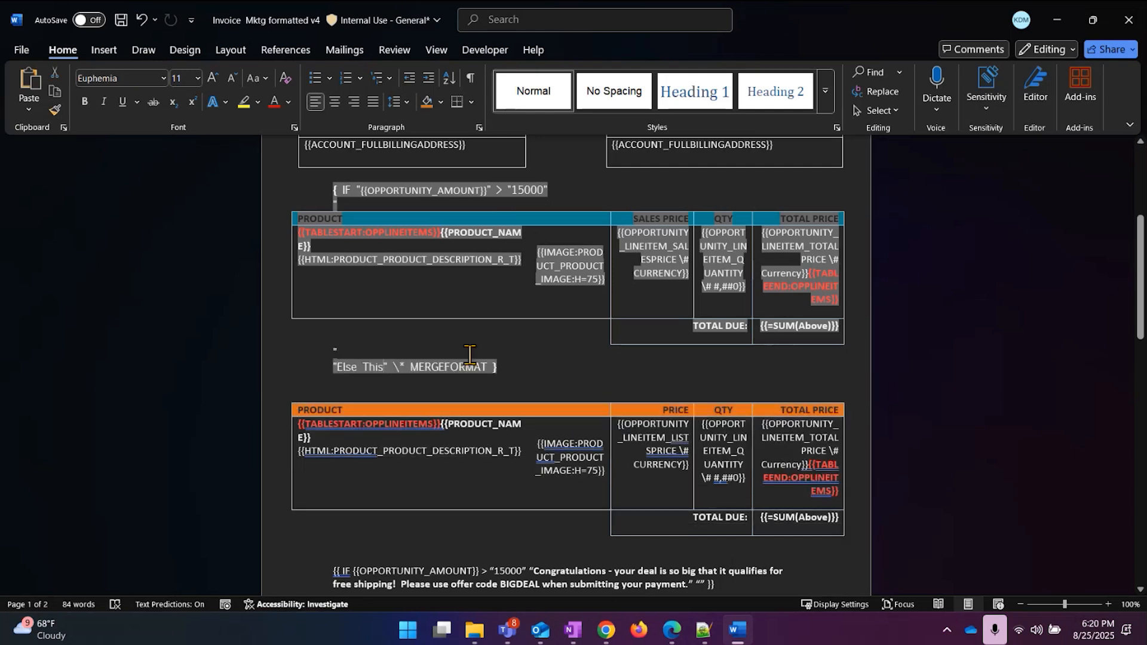
key("shift+Left")
key("shift+Left")
key("shift+Left")
key("shift+Left")
key("shift+Left")
key("shift+Left")
key("shift+Left")
key("shift+Left")
key("shift+Left")
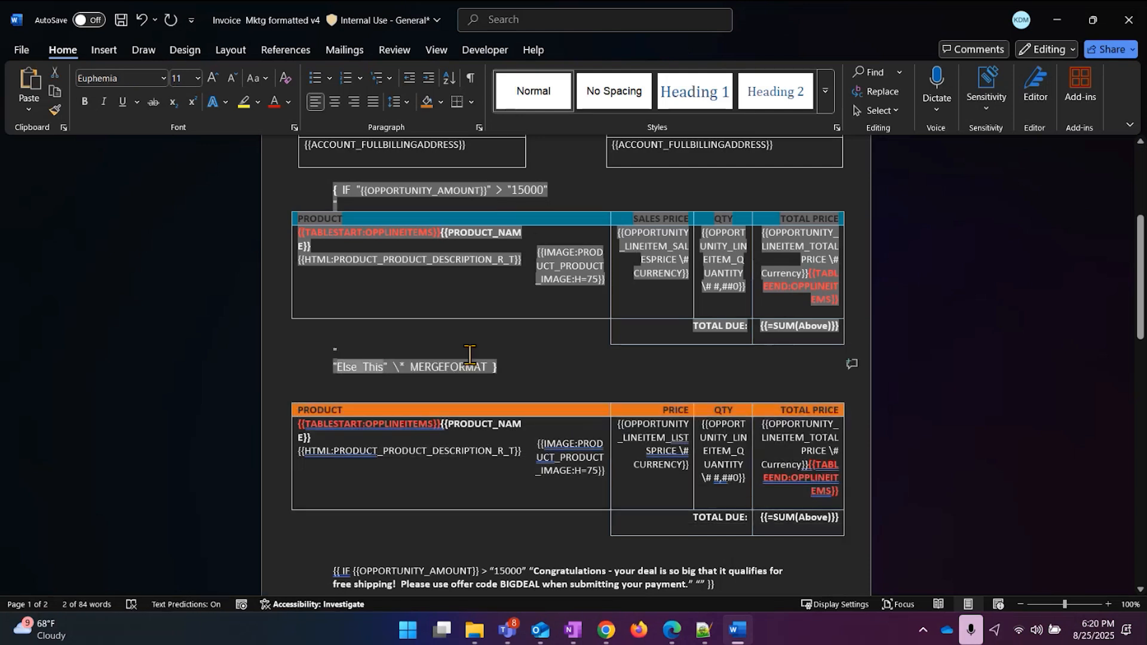
key("ctrl+v")
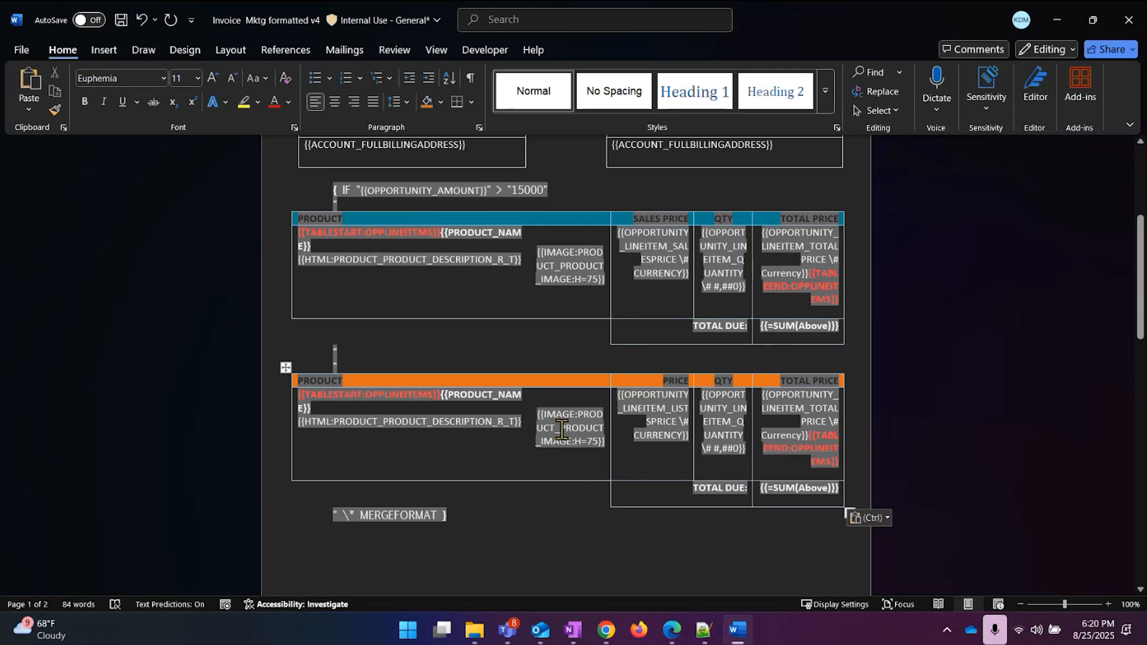
Add {{TableHide:Master:Field:Operator:Value}} after PRODUCT in the header of the original orange table on the second page.
scroll(556, 396, "down", 3)
scroll(556, 396, "down", 12)
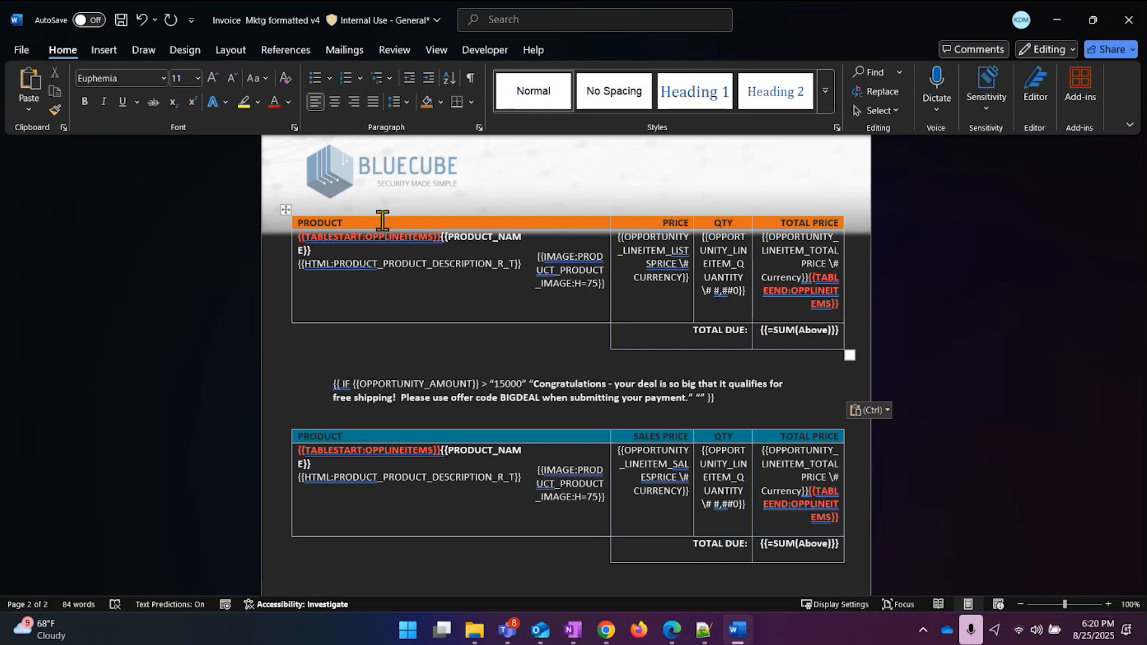
left_click(382, 221)
type("{{TableHide:DataSource:Field:Operator:Value}}")
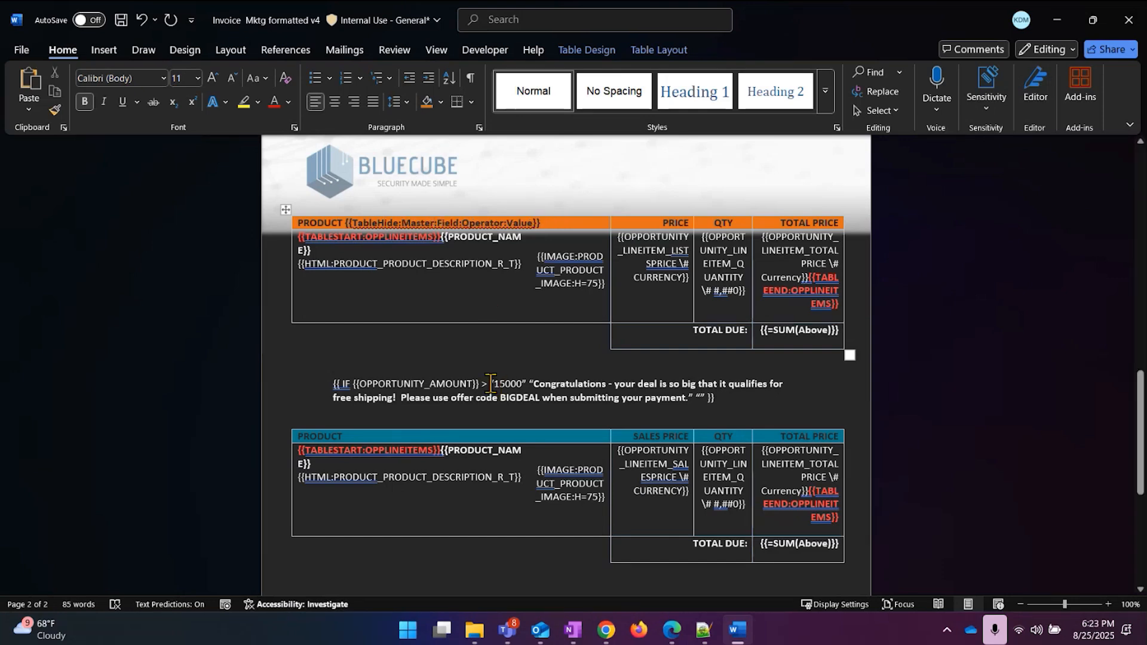
Replace the Field placeholder in the orange table's TableHide tag with OPPORTUNITY_AMOUNT copied from the IF statement below, without a leading space.
scroll(575, 351, "up", 1)
scroll(574, 351, "up", 10)
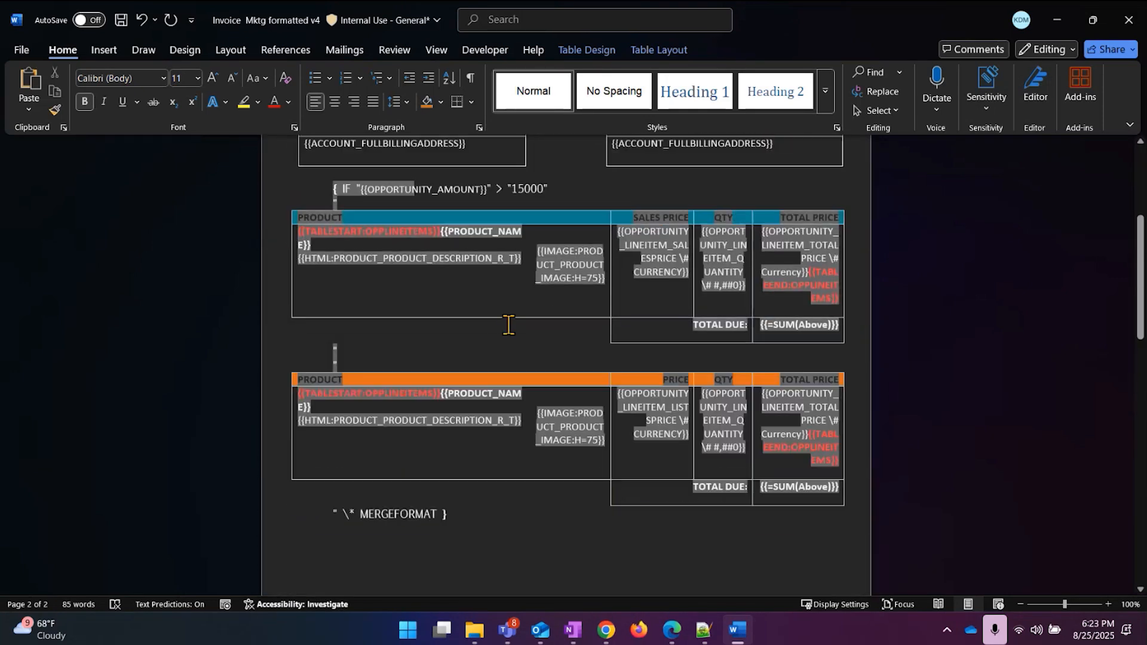
scroll(480, 264, "down", 10)
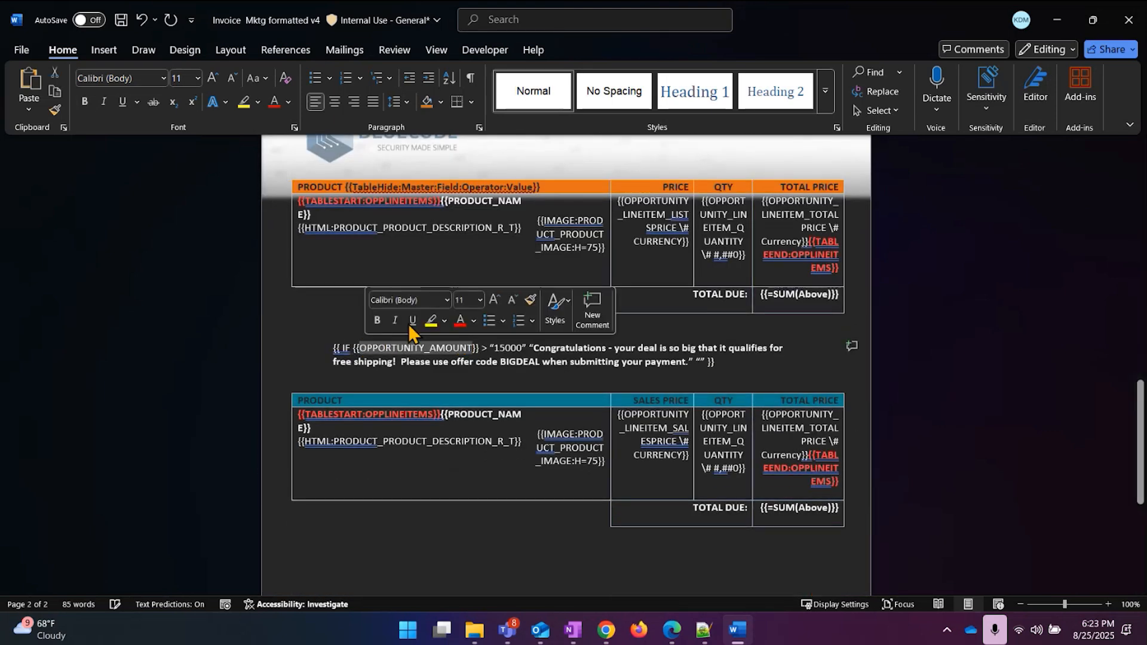
left_click(441, 188)
key("shift+Right")
key("shift+Right")
key("shift+Right")
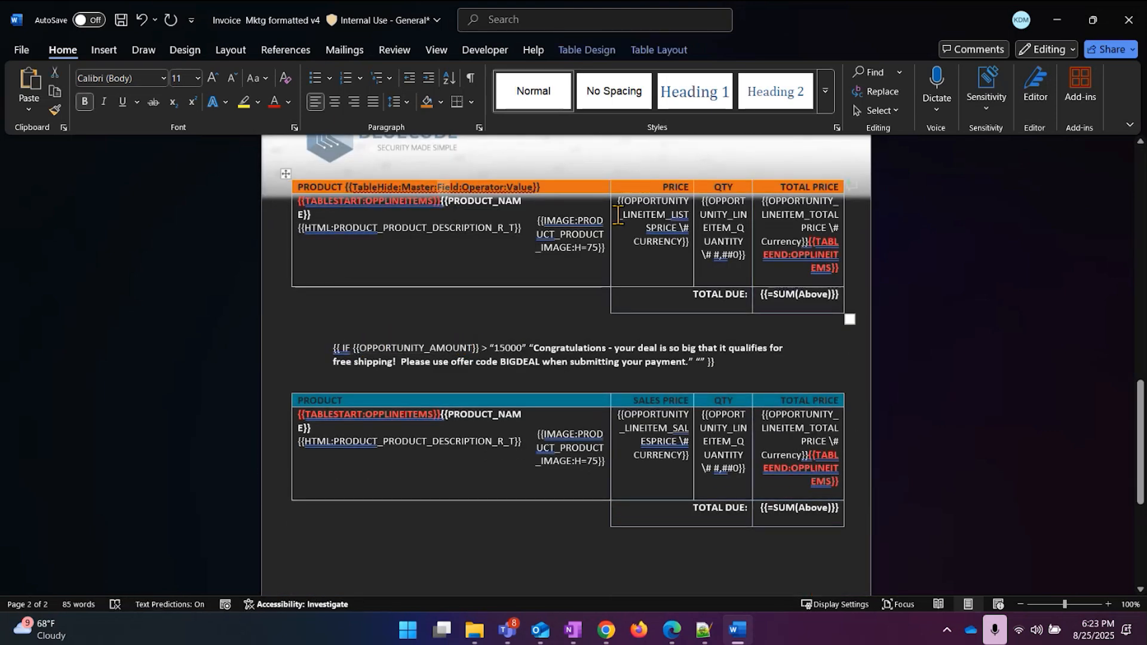
type("OPPORTUNITY_AMOUNT")
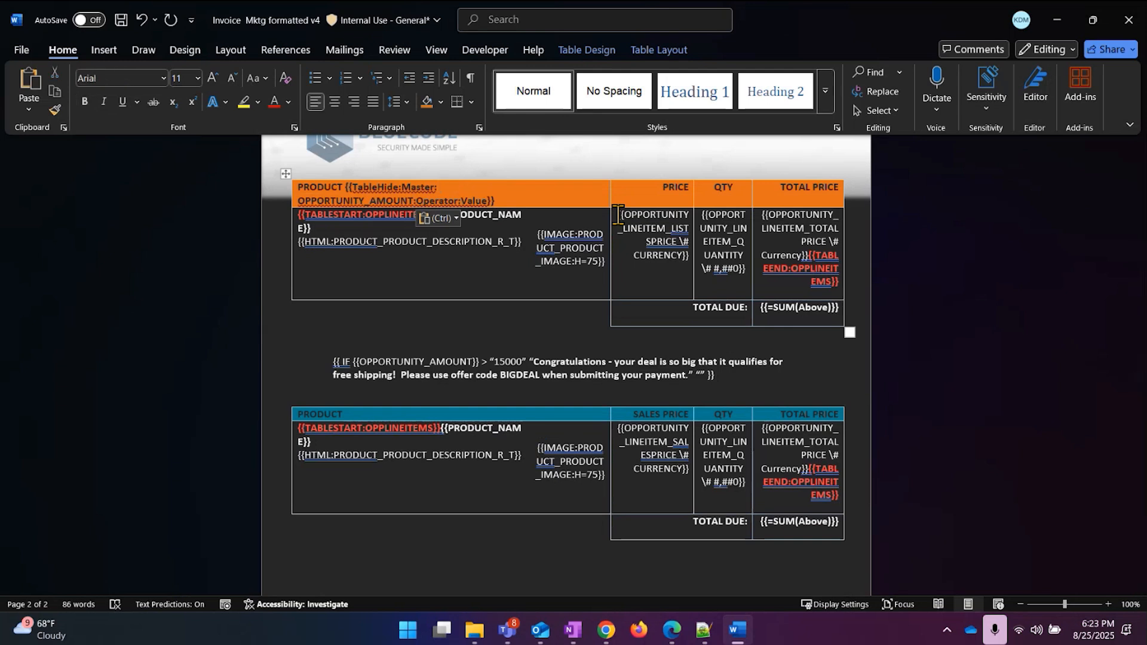
key("BackSpace")
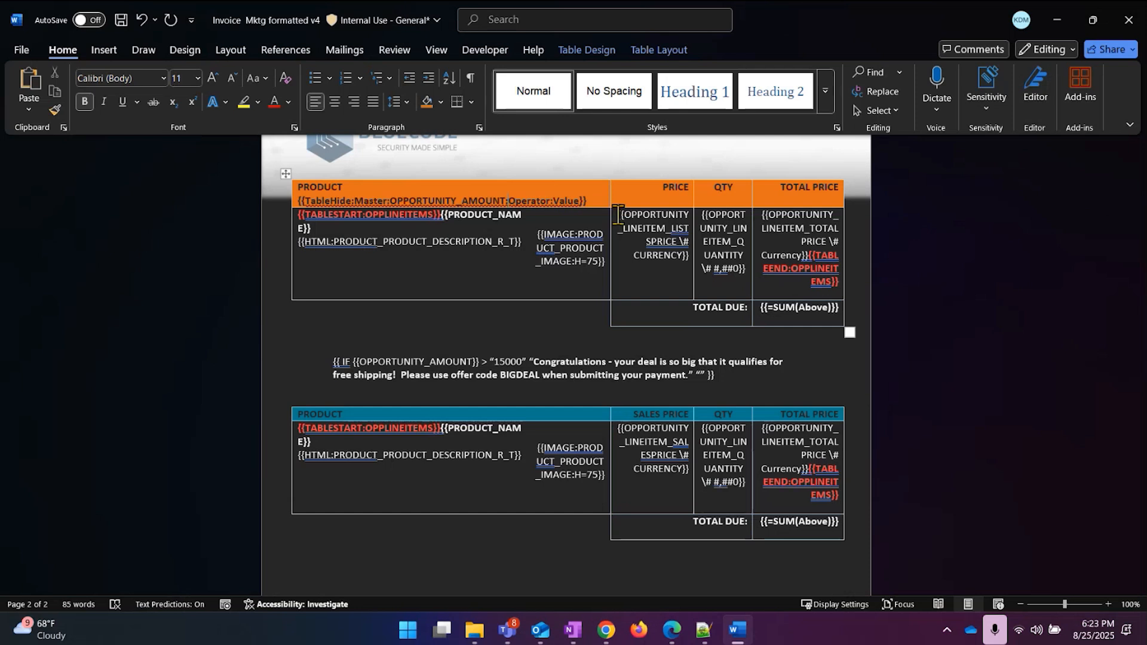
Set the operator in the orange table's TableHide tag to > and its value to 15000.
key("shift+Right")
key("shift+Right")
key("shift+Right")
key("shift+Right")
key("shift+Right")
key("shift+Right")
key("shift+Right")
key("shift+Right")
type(">:")
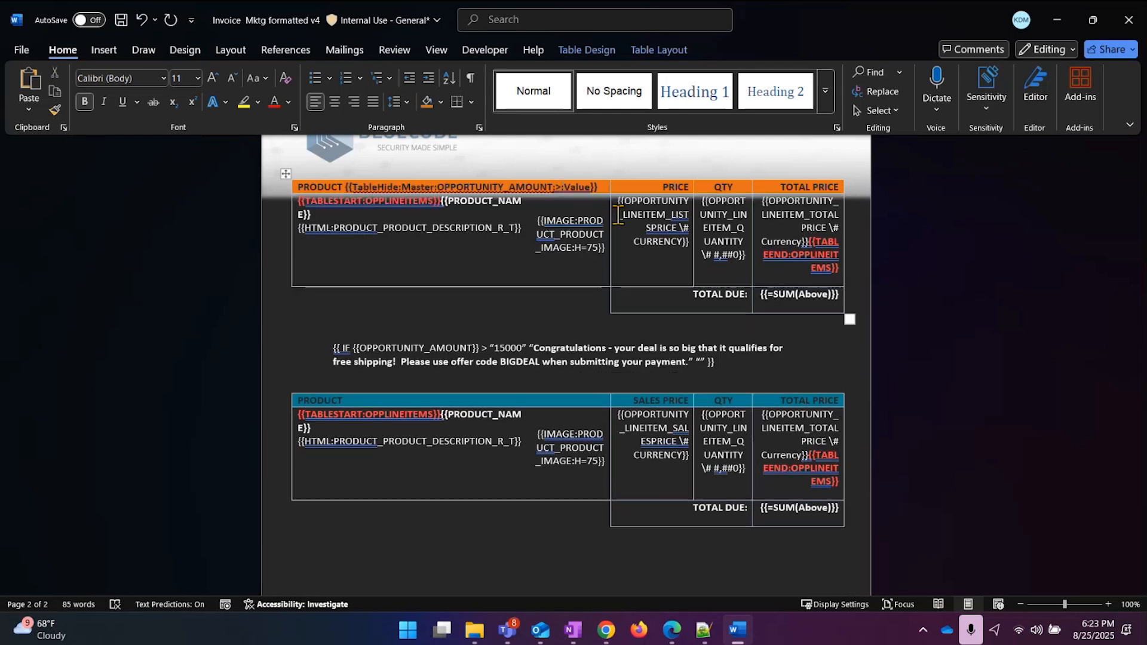
type("15000")
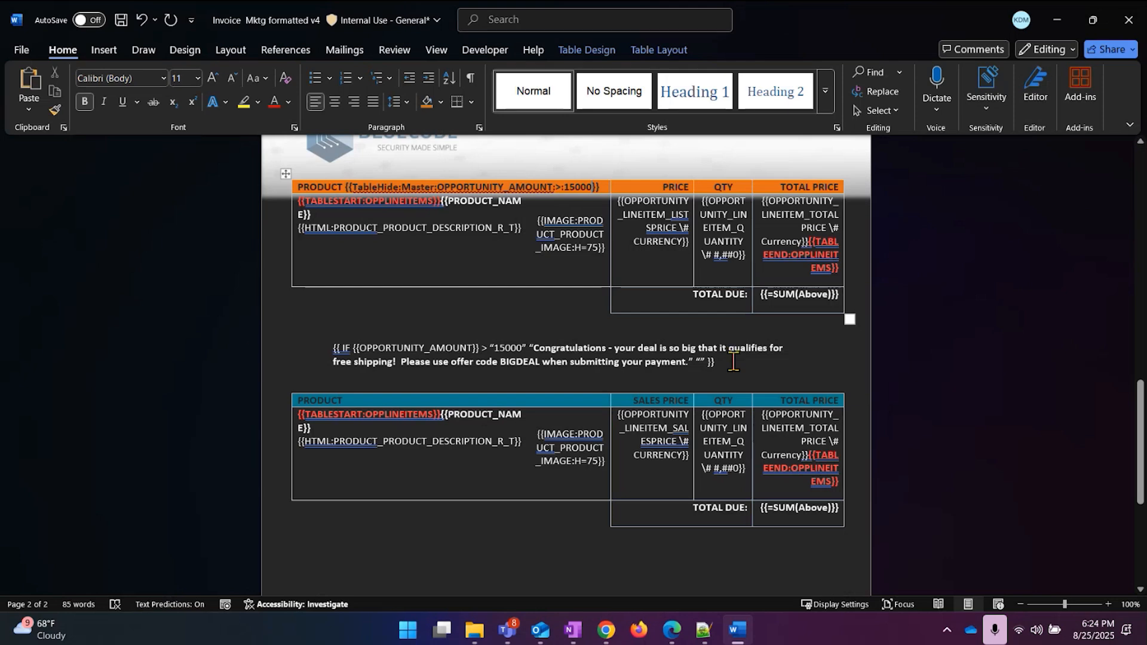
Delete the free-shipping congratulations IF statement between the orange and teal tables on the second page.
left_click_drag(733, 361, 245, 353)
key("Delete")
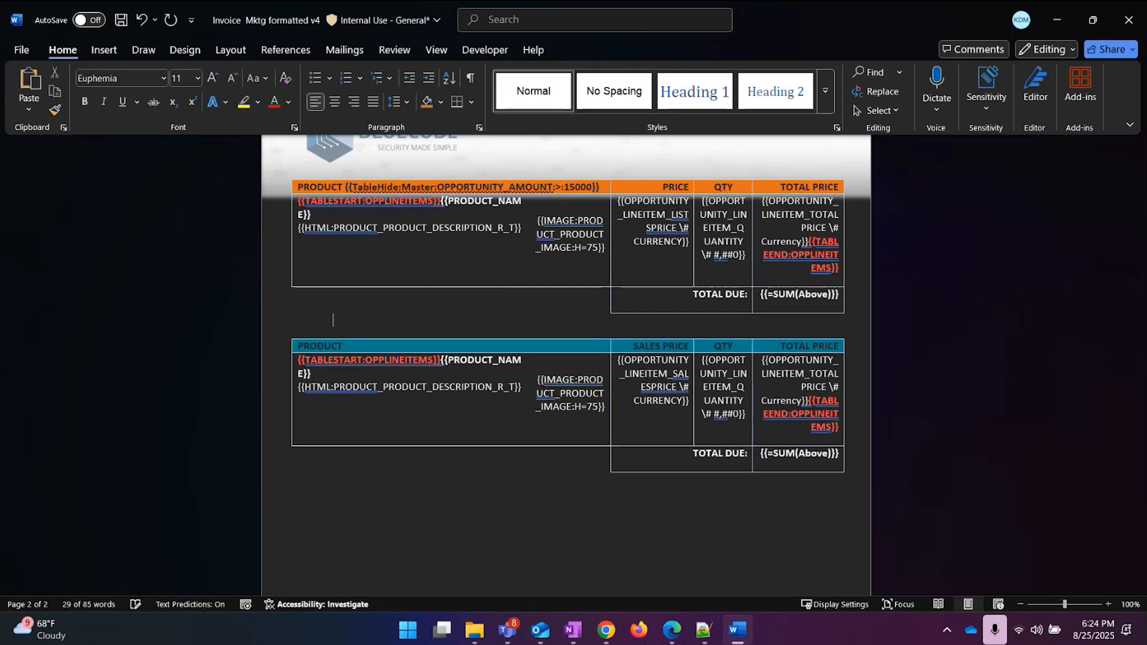
Copy the orange table's TableHide tag after PRODUCT in the teal Sales Price table's header and set its operator to <.
scroll(345, 261, "up", 2)
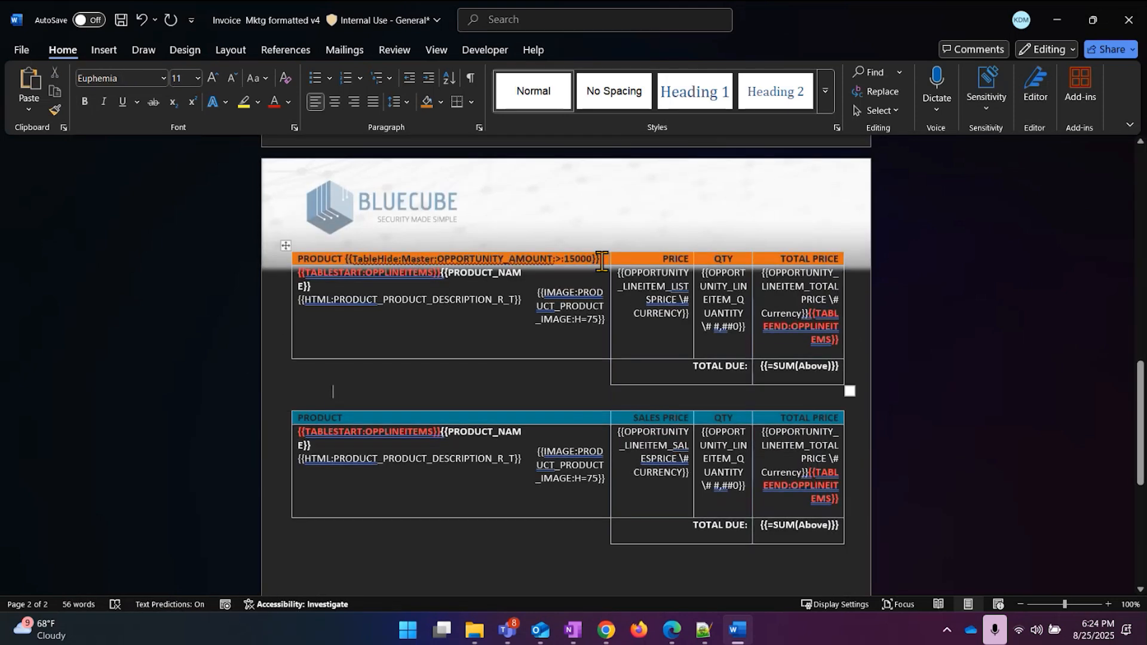
double_click(346, 261)
left_click(365, 421)
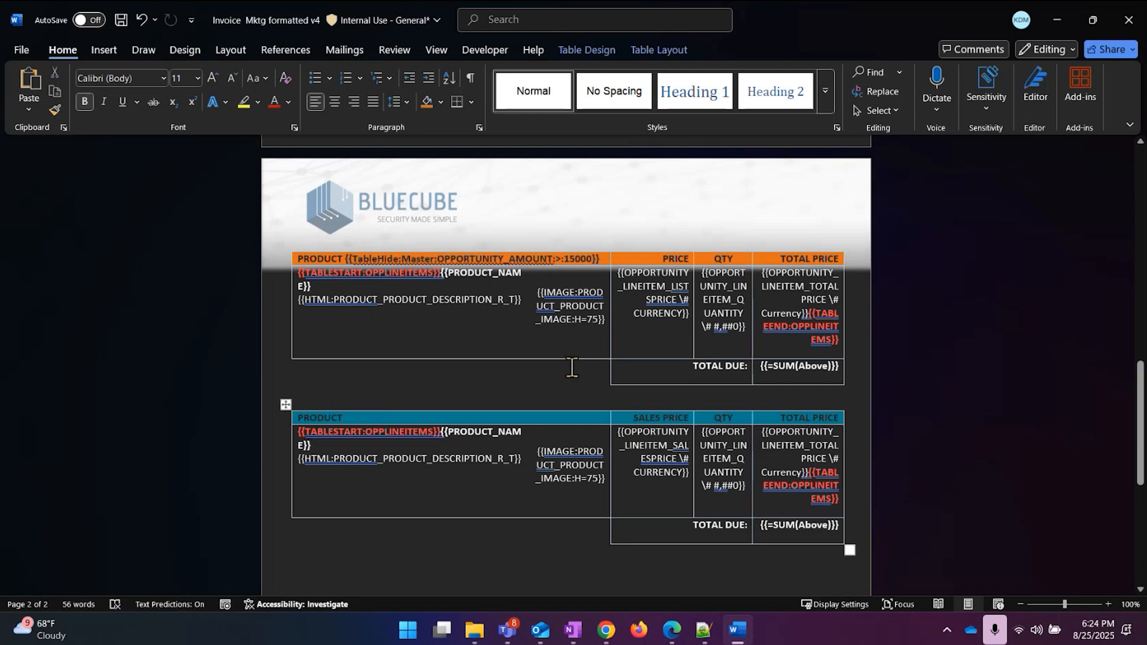
type("{{TableHide:Master:OPPORTUNITY_AMOUNT:>:15000}}")
left_click(563, 409)
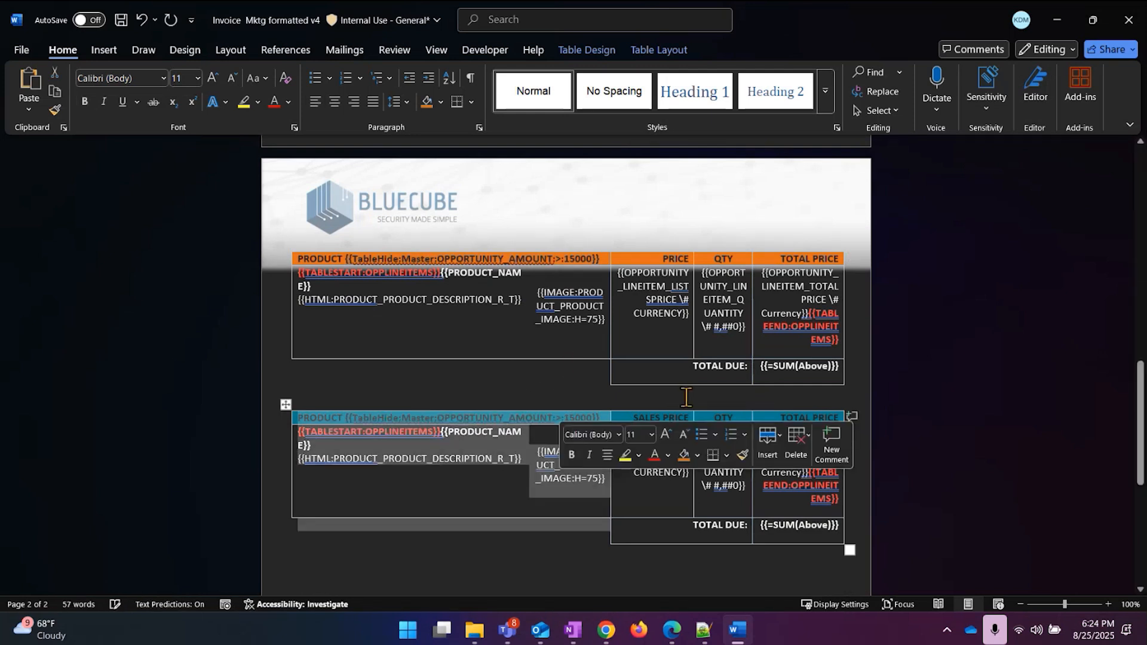
left_click(580, 417)
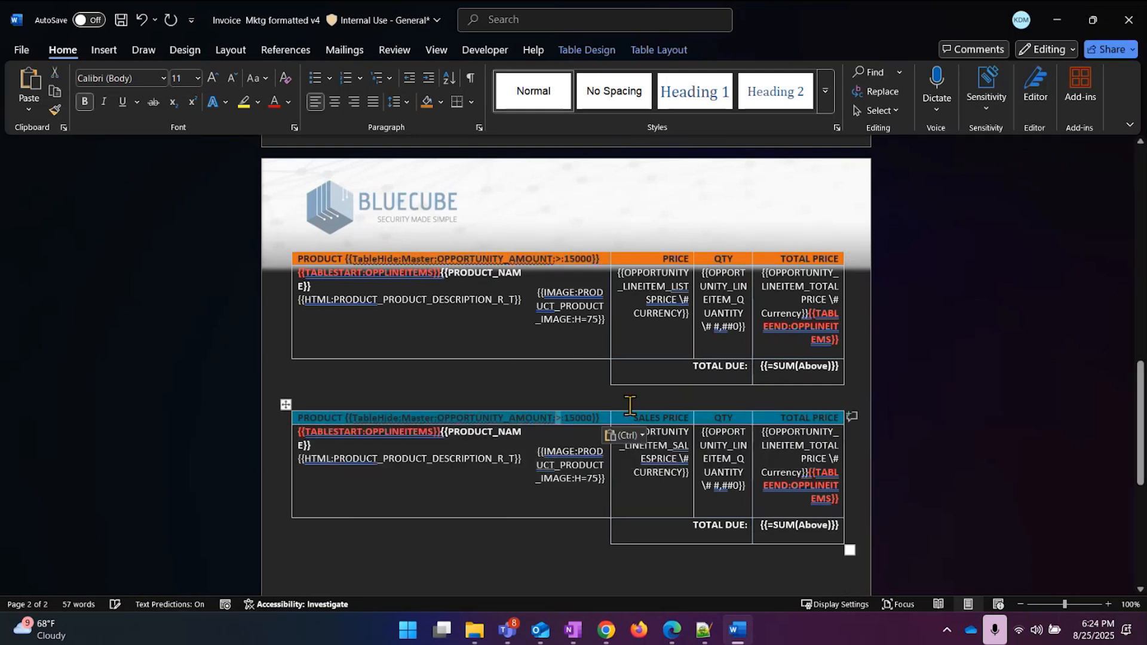
type("<")
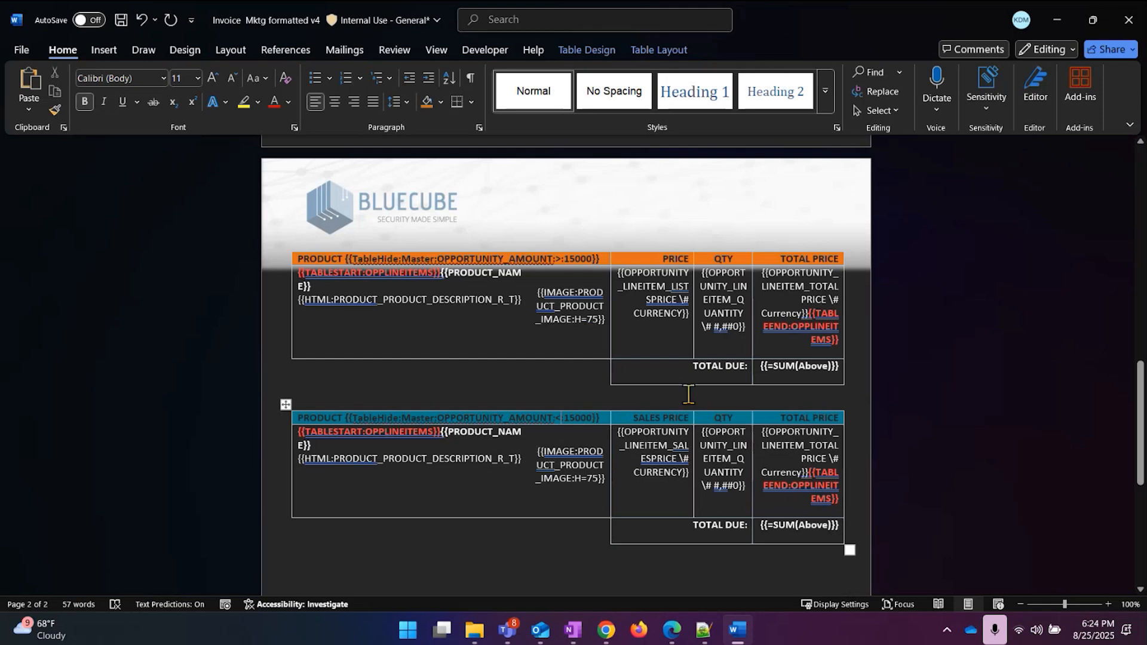
Look over the invoice template's If field and tagged tables, and save the document.
scroll(692, 405, "up", 10)
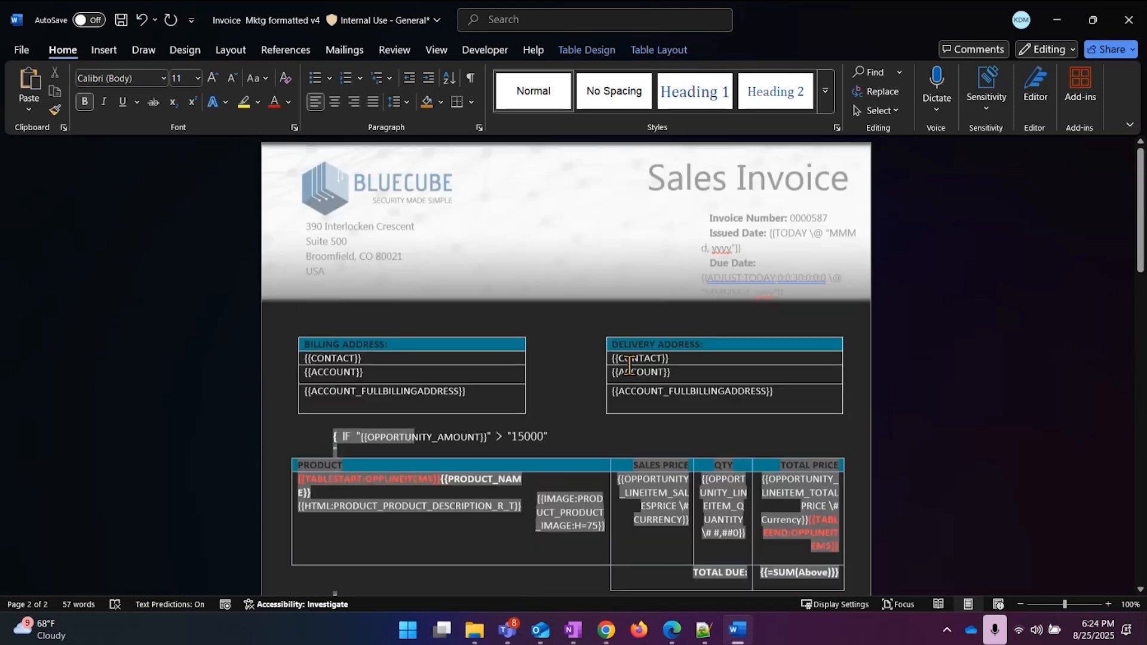
left_click(563, 367)
scroll(626, 356, "down", 10)
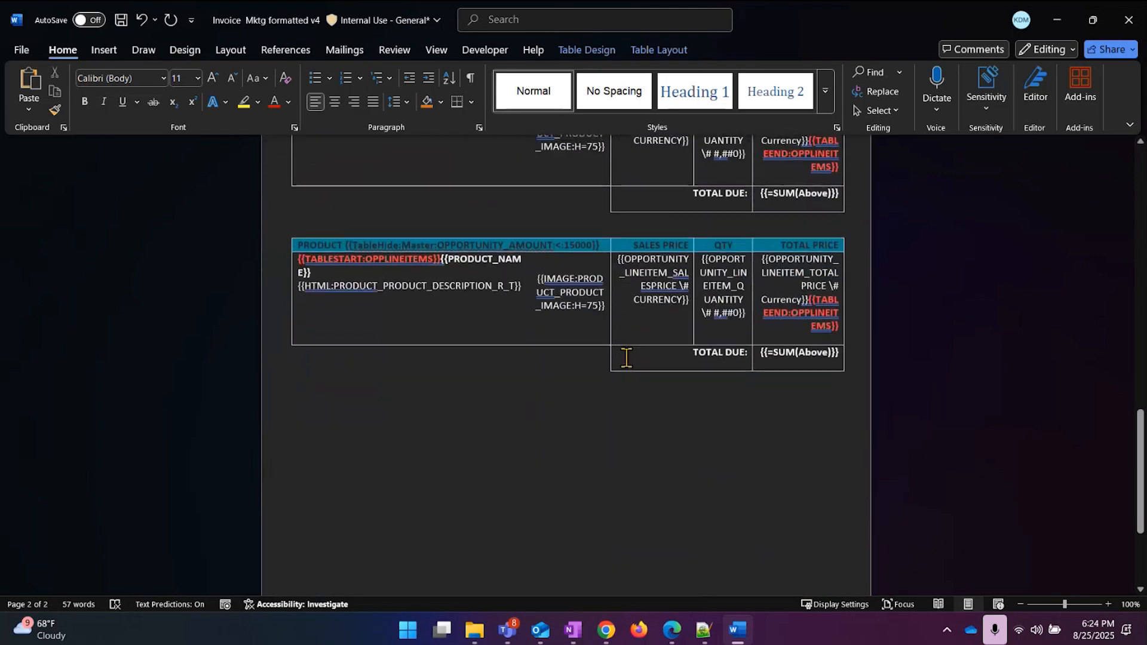
key("ctrl+s")
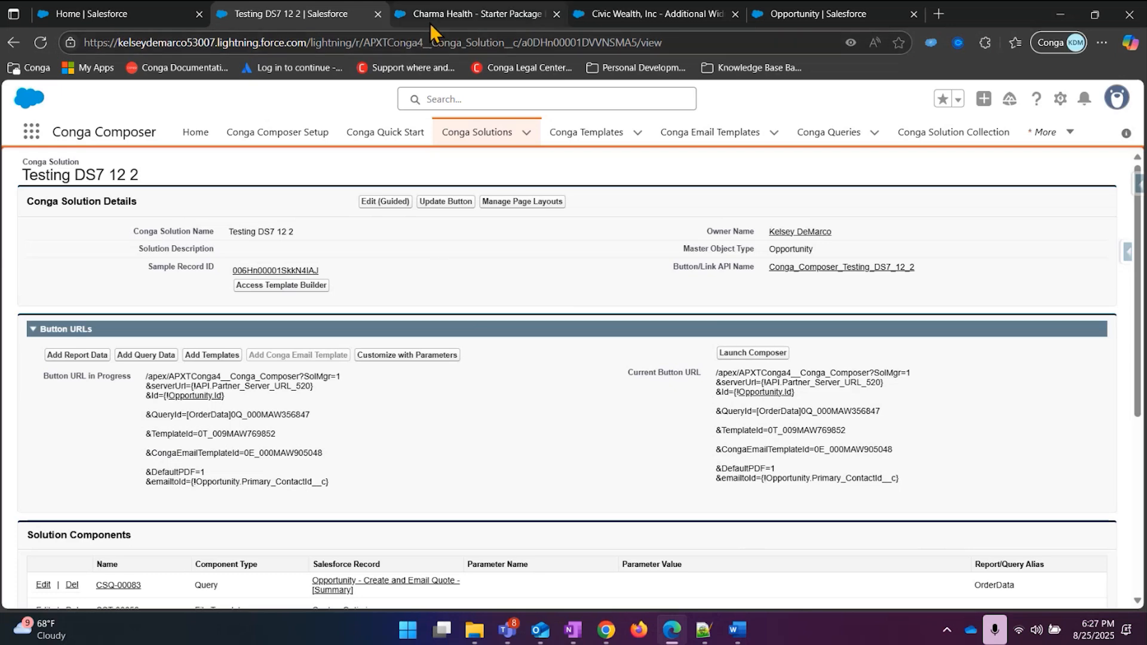
In the browser, launch Testing DS7 12 2 from the Charma Health opportunity and select Invoice Mktg formatted v4.docx as local template.
left_click(492, 18)
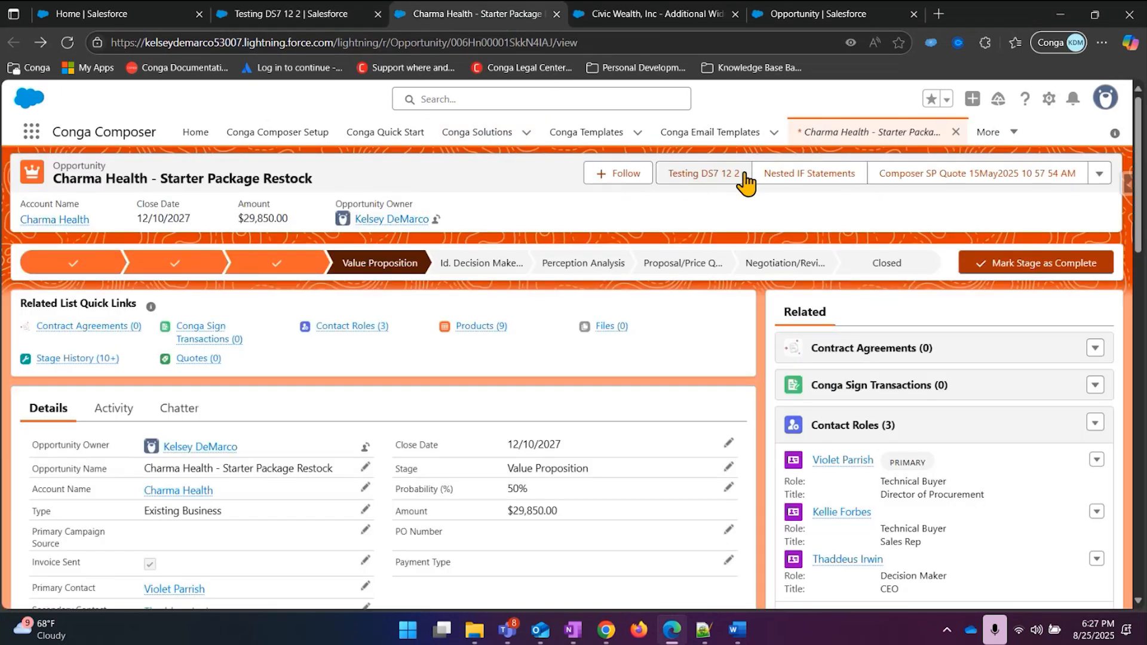
left_click(697, 181)
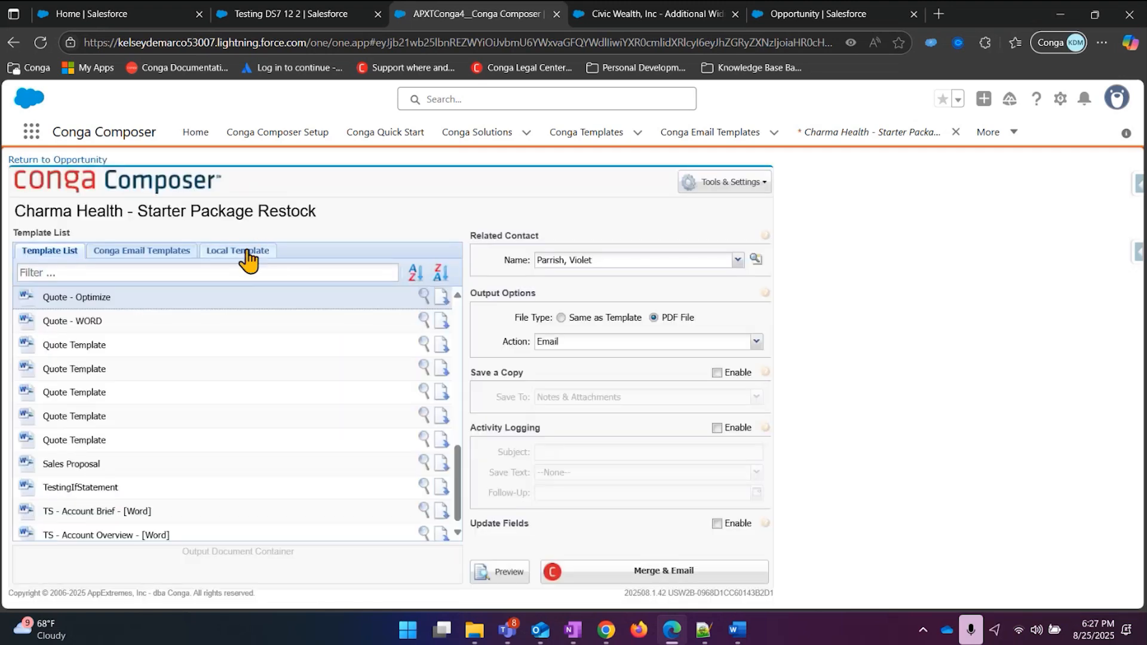
left_click(247, 251)
left_click(422, 299)
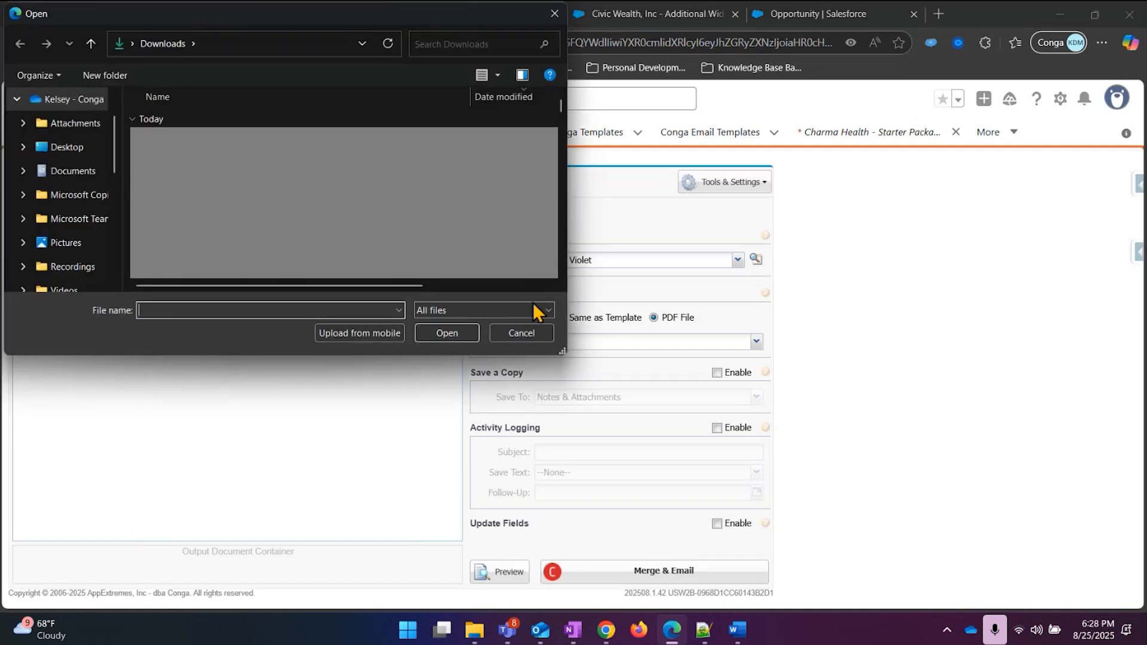
double_click(480, 262)
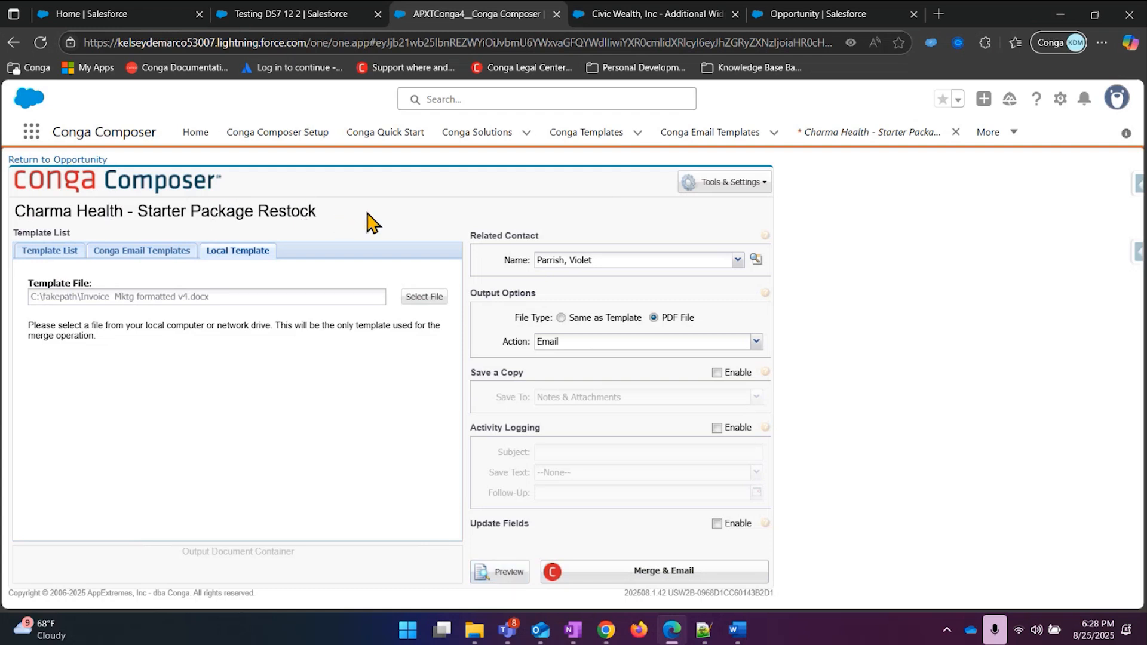
Preview the Charma Health merge as a PDF and open the generated invoice file.
left_click(498, 572)
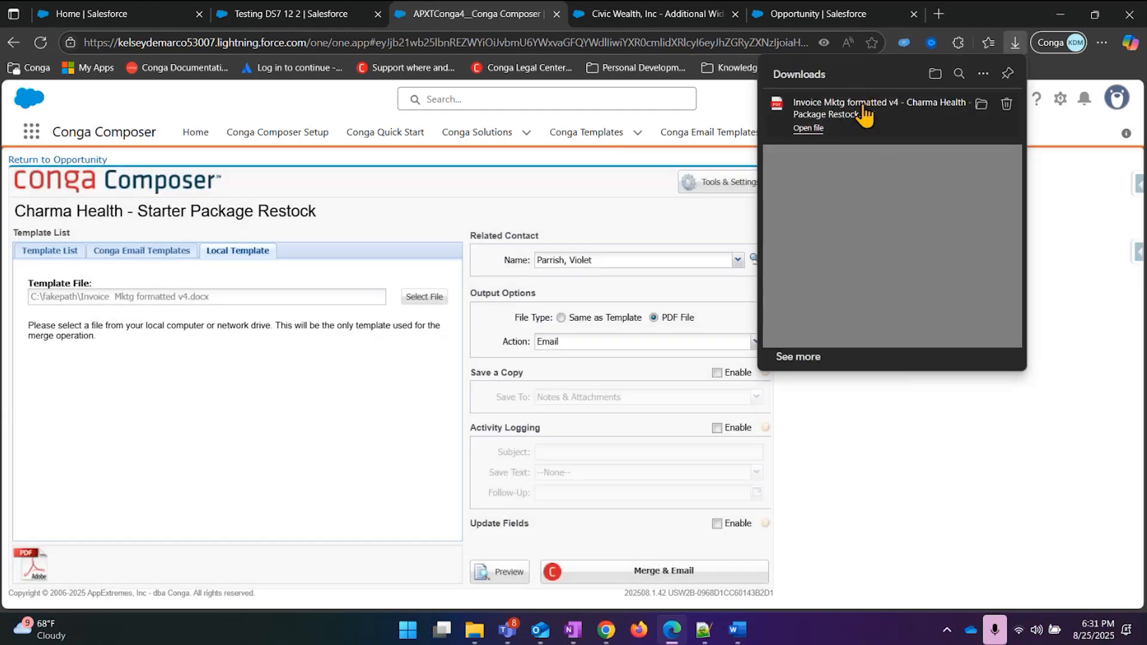
left_click(901, 111)
Examine which product tables, price columns and totals appear throughout the merged Charma Health invoice.
scroll(635, 323, "down", 20)
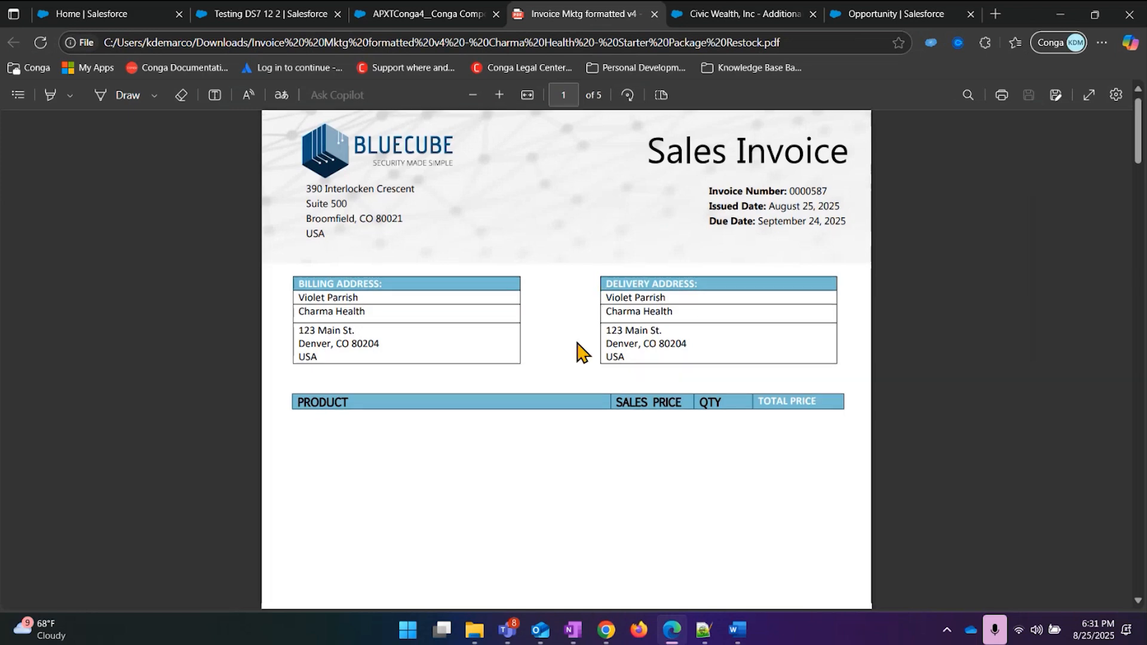
scroll(635, 323, "down", 20)
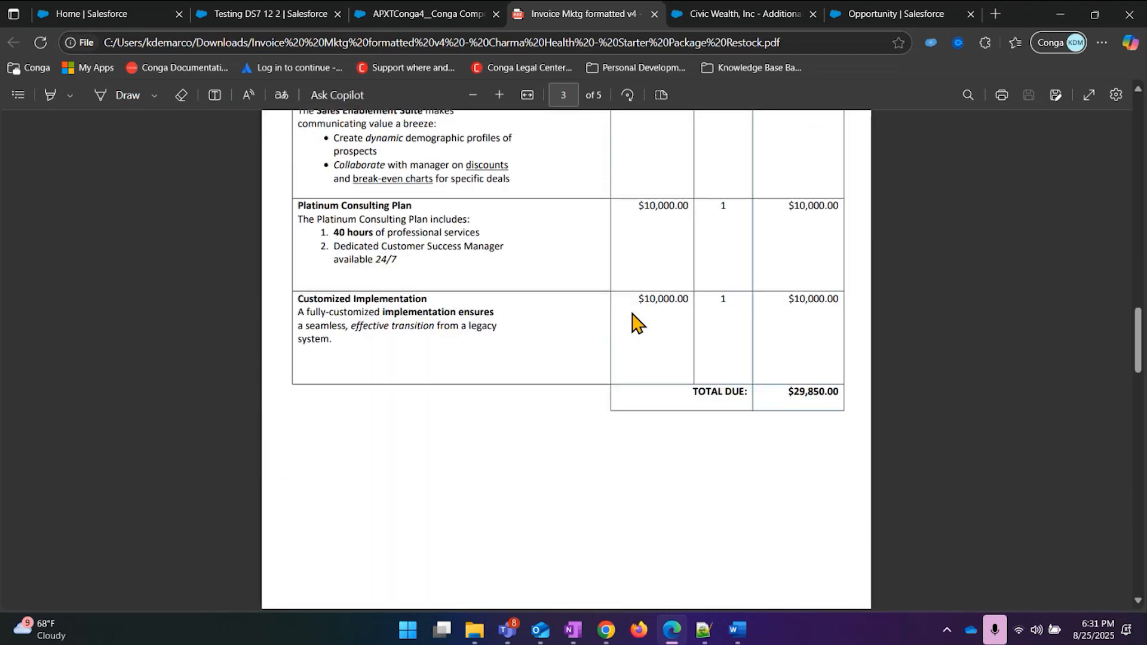
scroll(677, 297, "down", 10)
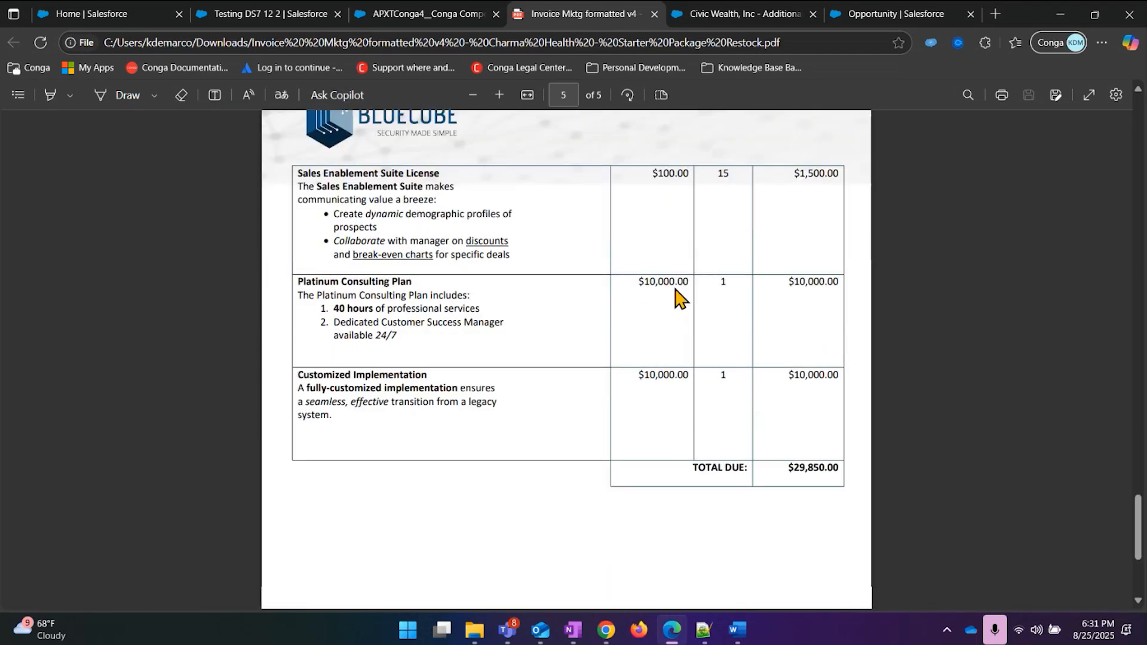
scroll(676, 297, "up", 15)
scroll(584, 320, "up", 20)
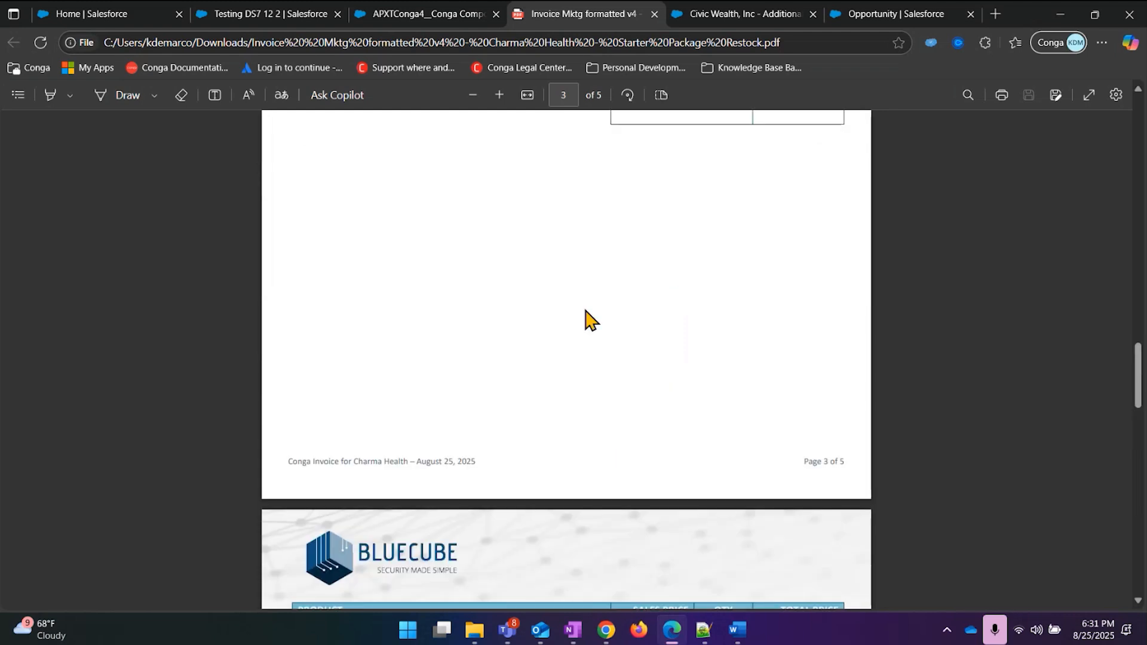
scroll(435, 320, "up", 10)
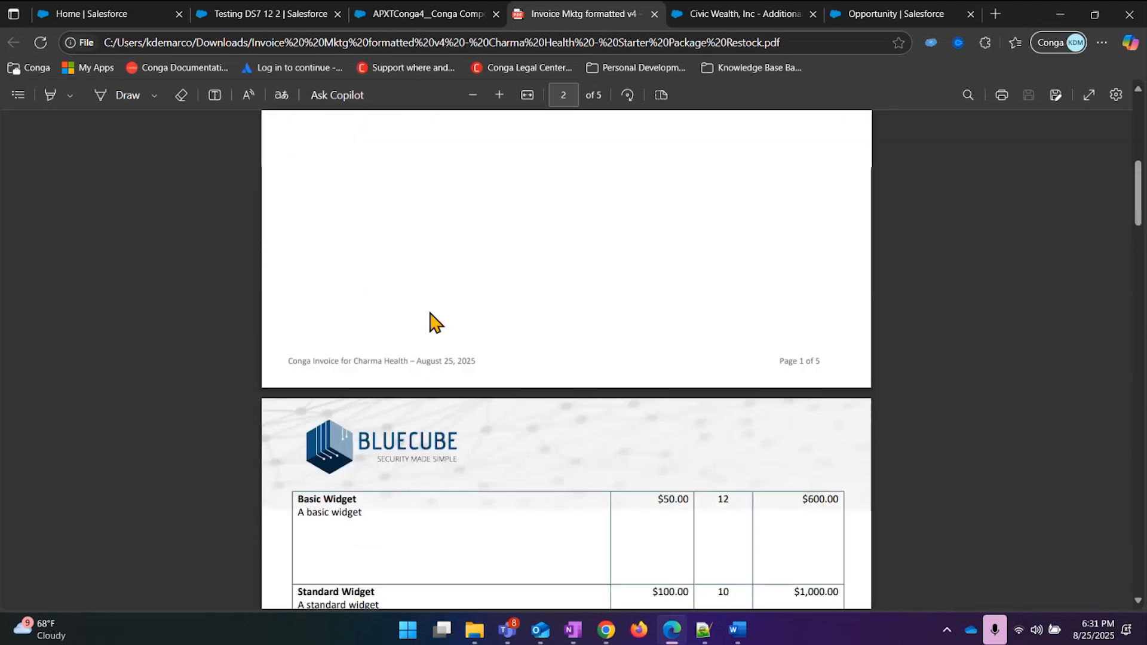
scroll(466, 412, "down", 1)
scroll(569, 286, "down", 10)
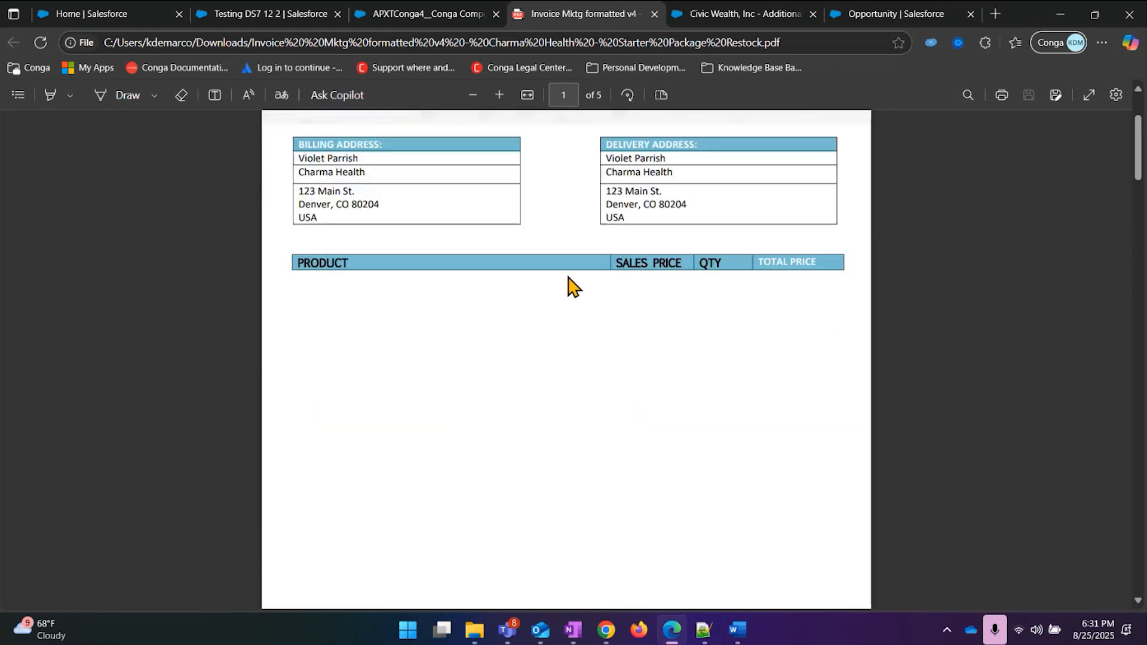
scroll(556, 311, "down", 15)
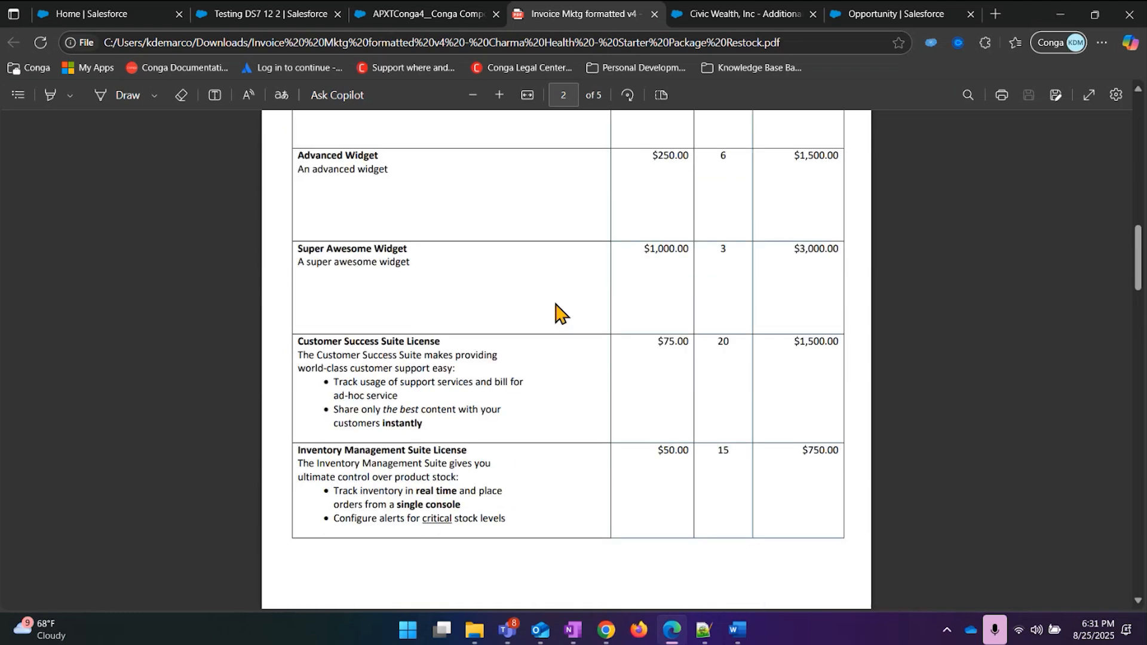
scroll(555, 281, "down", 12)
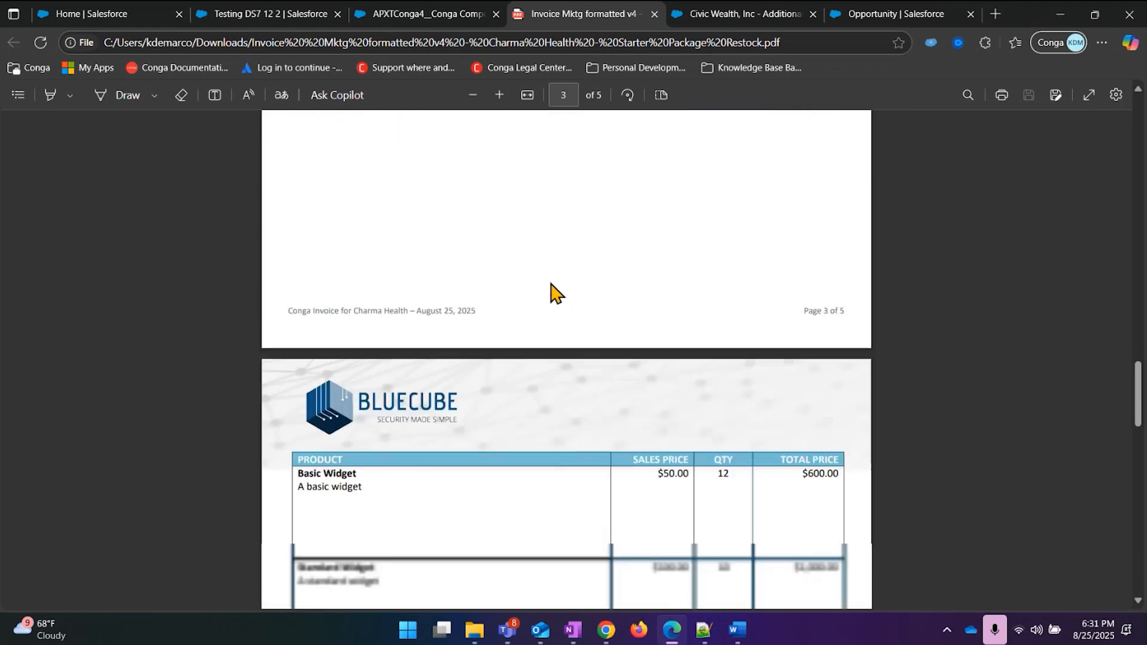
scroll(547, 361, "down", 10)
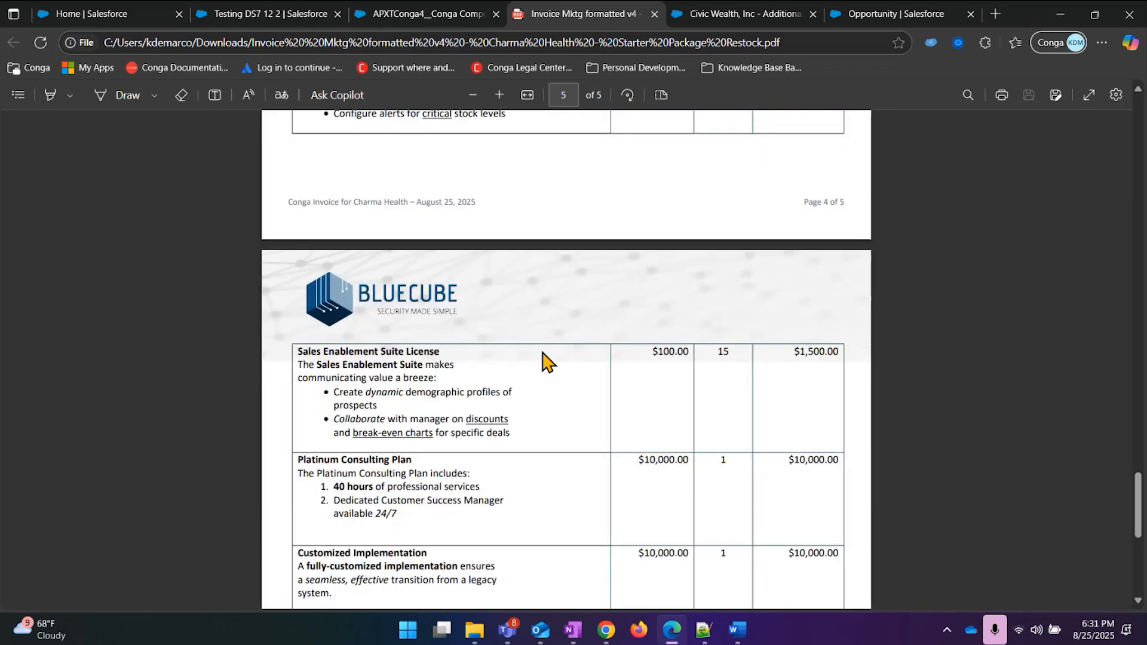
scroll(547, 361, "up", 15)
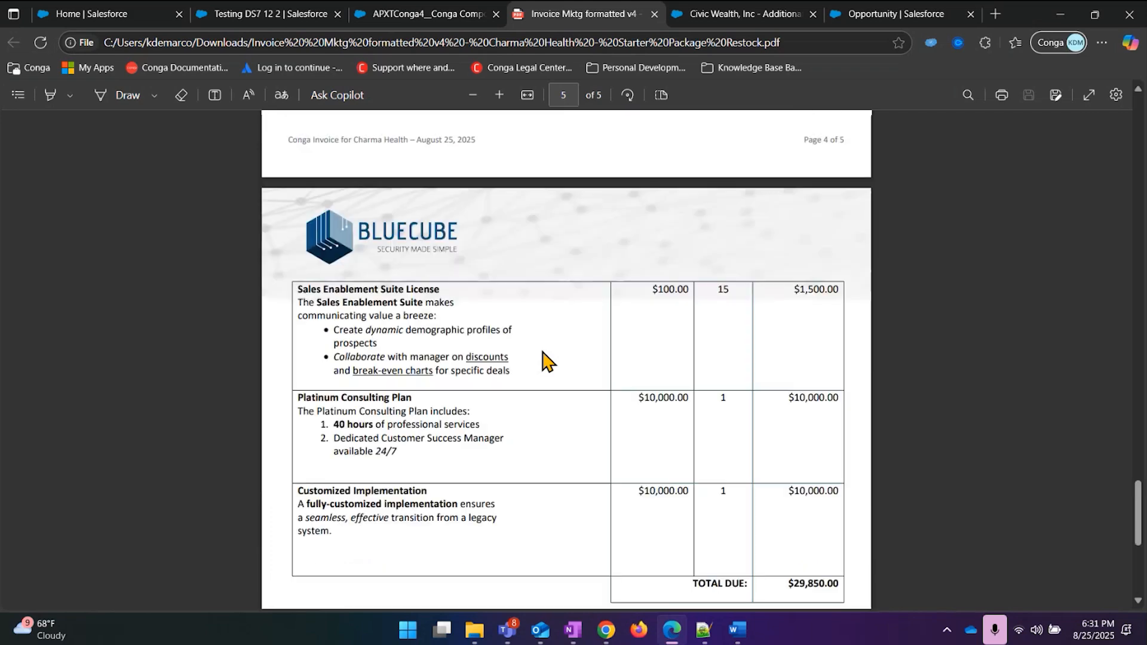
scroll(541, 359, "up", 10)
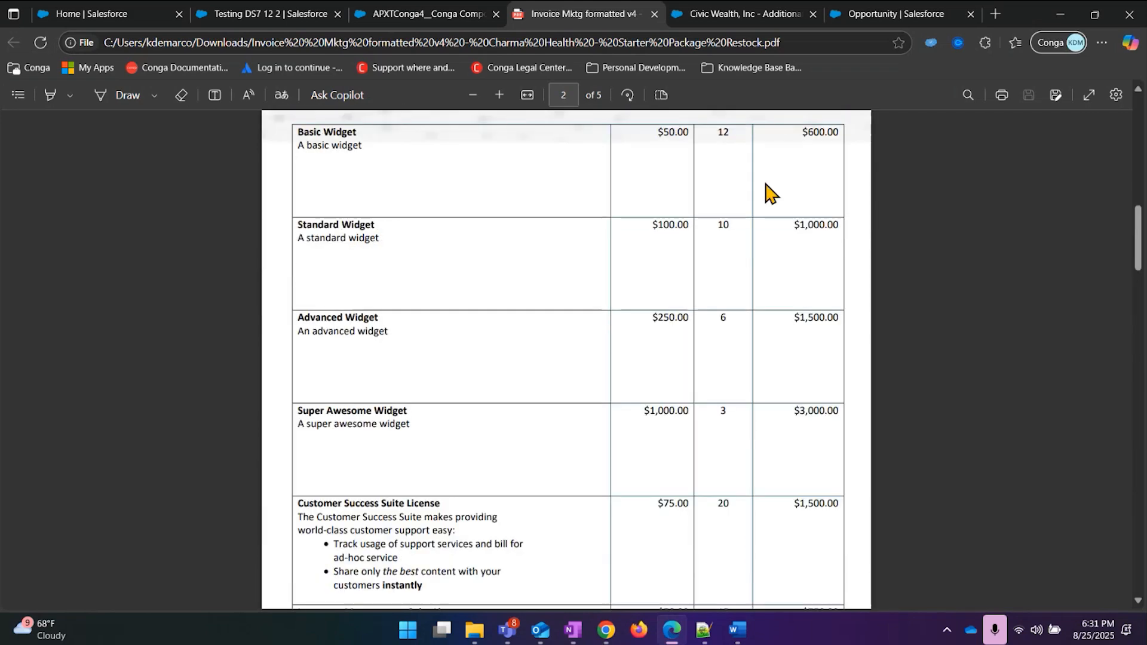
Open the Civic Wealth, Inc. invoice PDF and examine its product tables, price columns and totals on both pages.
left_click(737, 16)
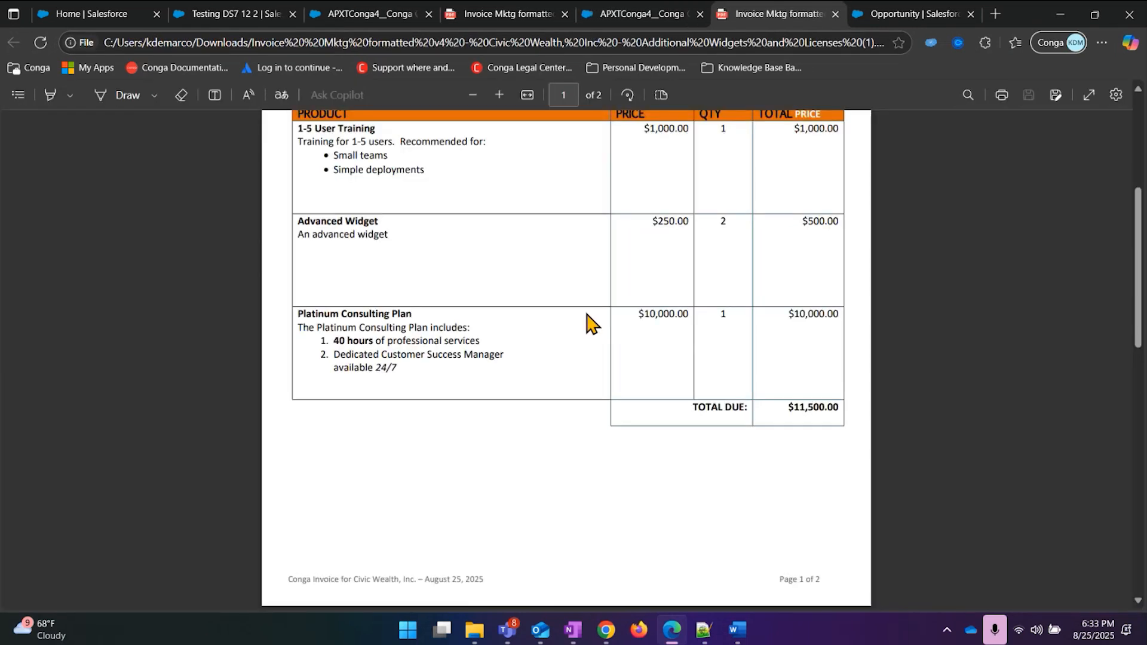
scroll(585, 323, "down", 10)
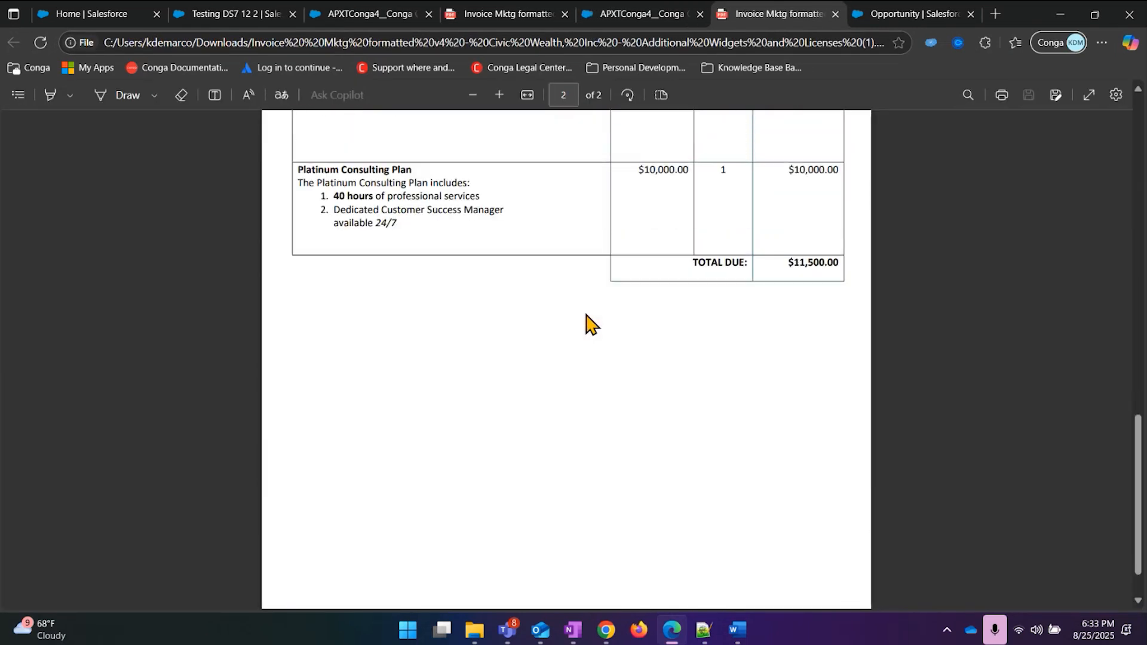
scroll(589, 325, "up", 4)
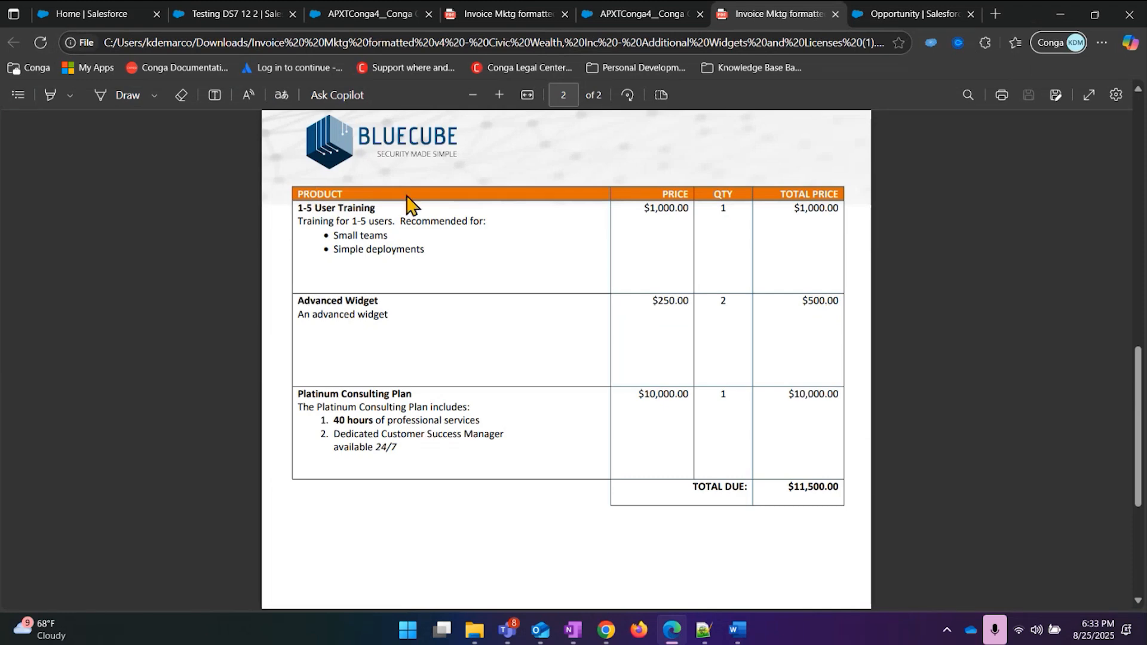
scroll(594, 343, "up", 6)
scroll(596, 345, "up", 7)
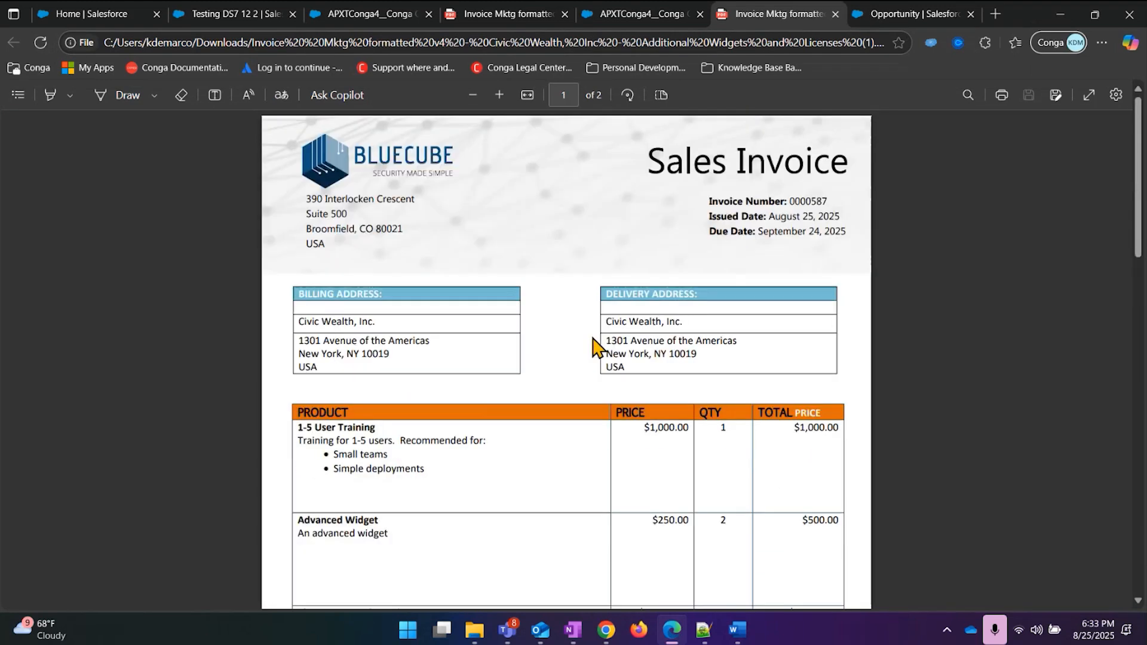
scroll(568, 326, "down", 3)
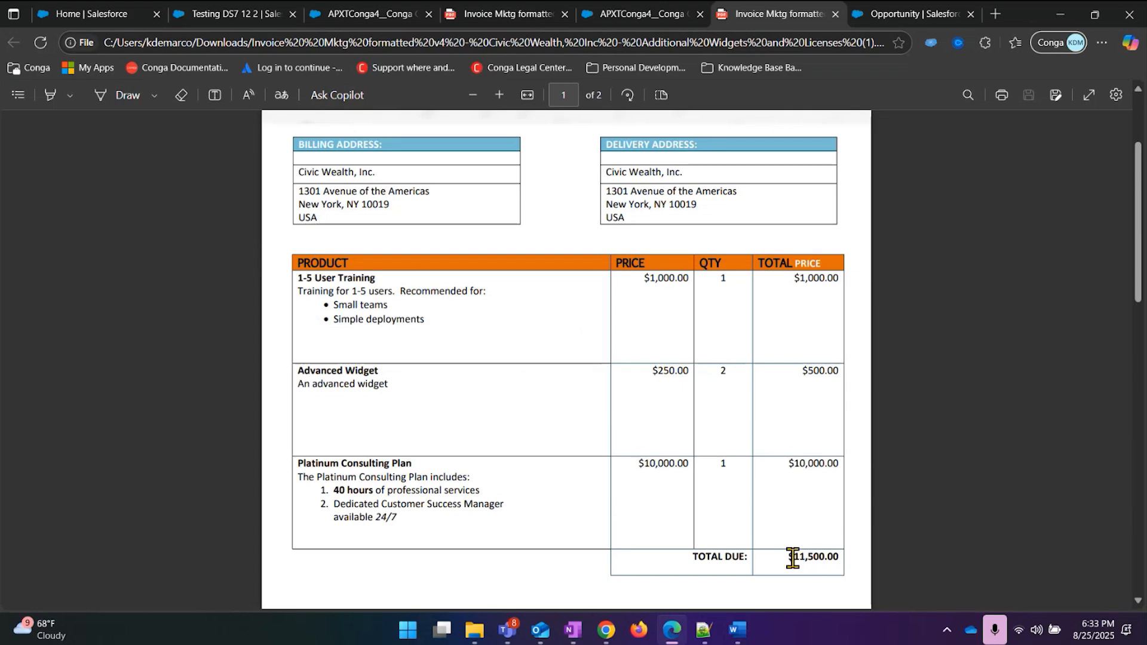
scroll(794, 556, "down", 10)
scroll(791, 424, "up", 6)
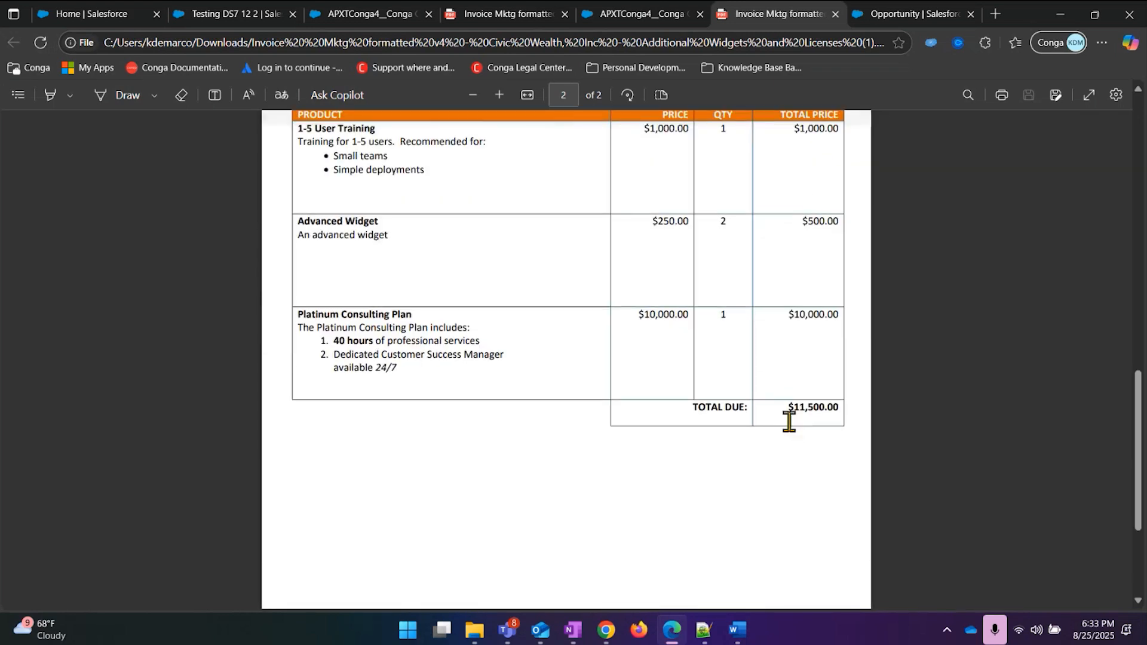
scroll(737, 440, "down", 5)
scroll(723, 436, "up", 8)
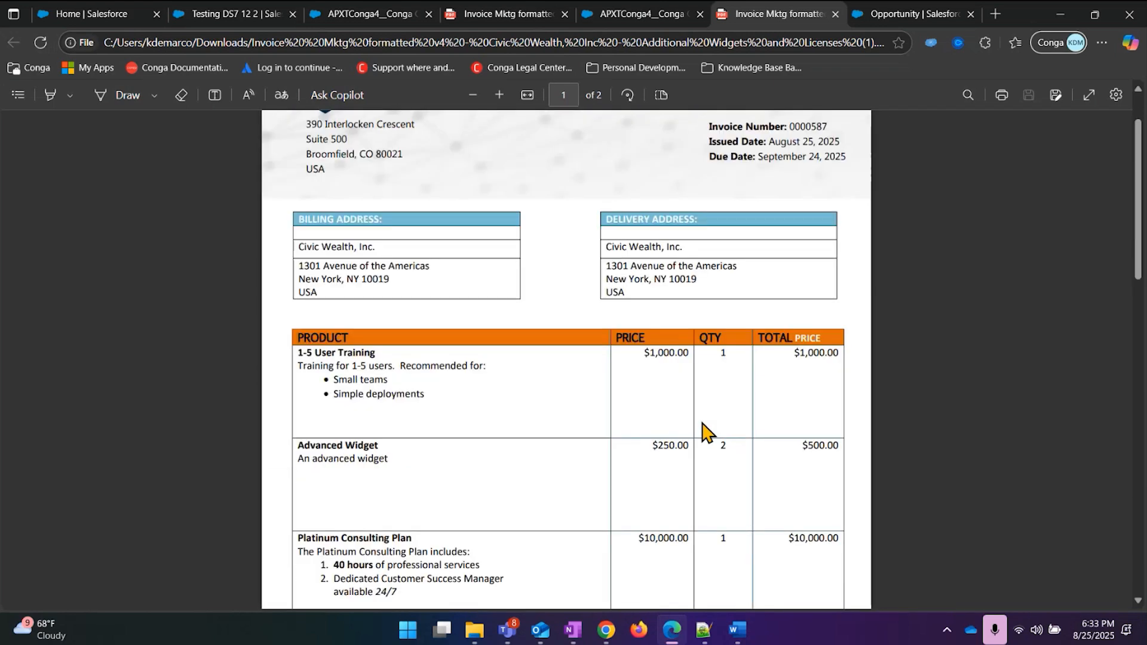
Switch back to the Invoice Mktg formatted v4 template in Word.
mouse_move(737, 628)
left_click(730, 600)
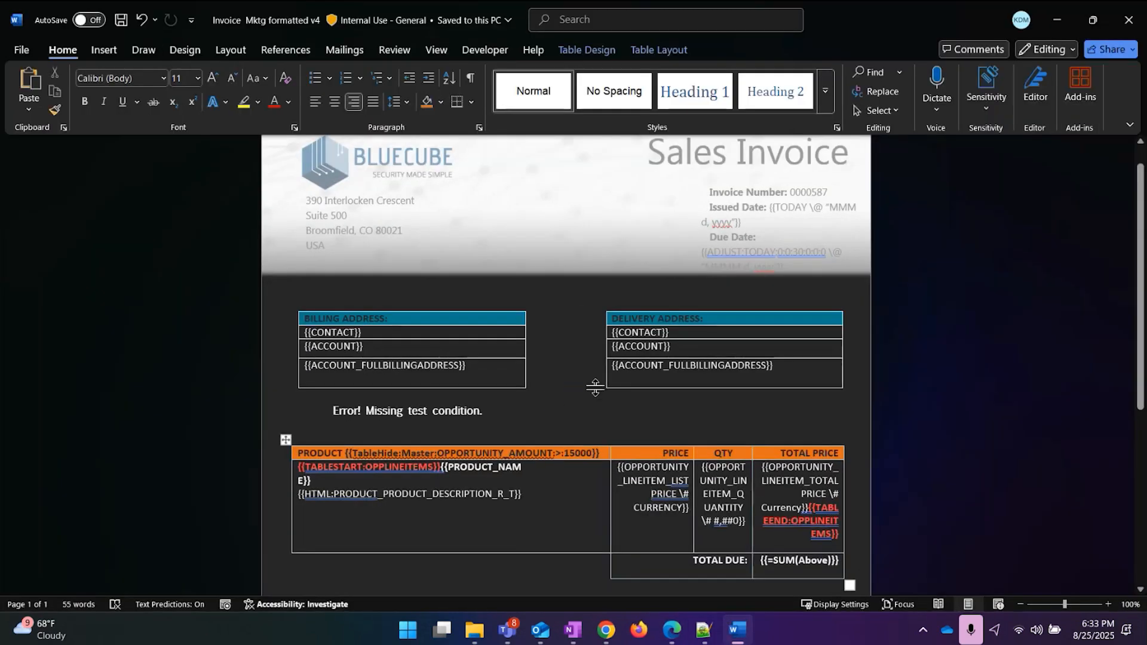